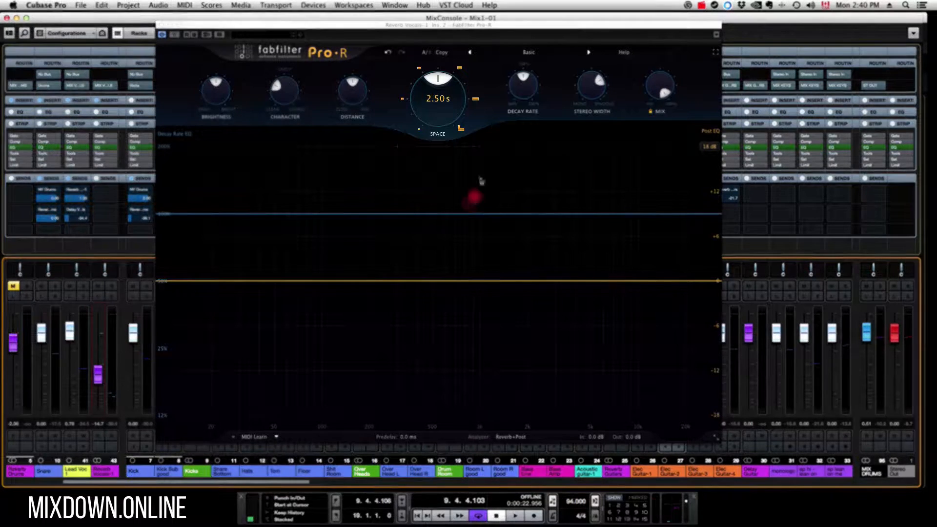
Play the mix, raise the Reverb Vocals-1 channel fader to about -7.68 dB, and stop playback
mouse_move(446, 126)
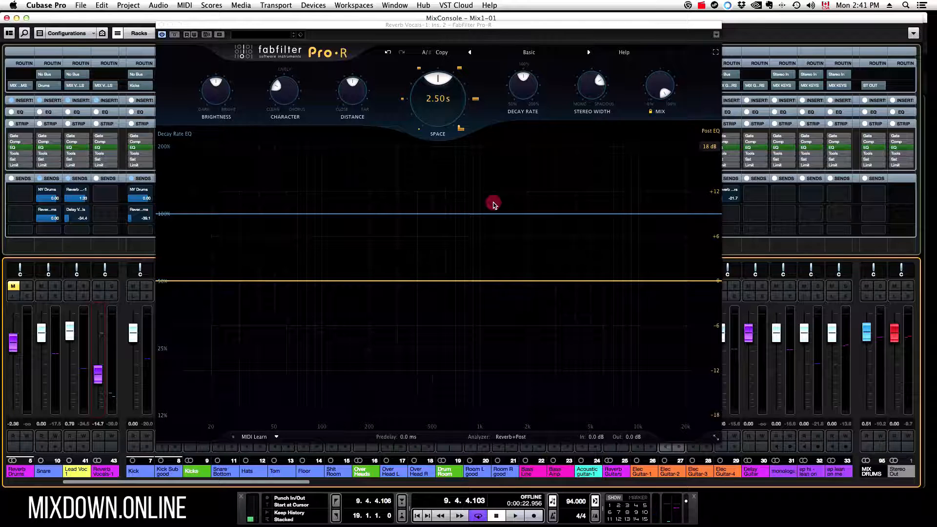
key("space")
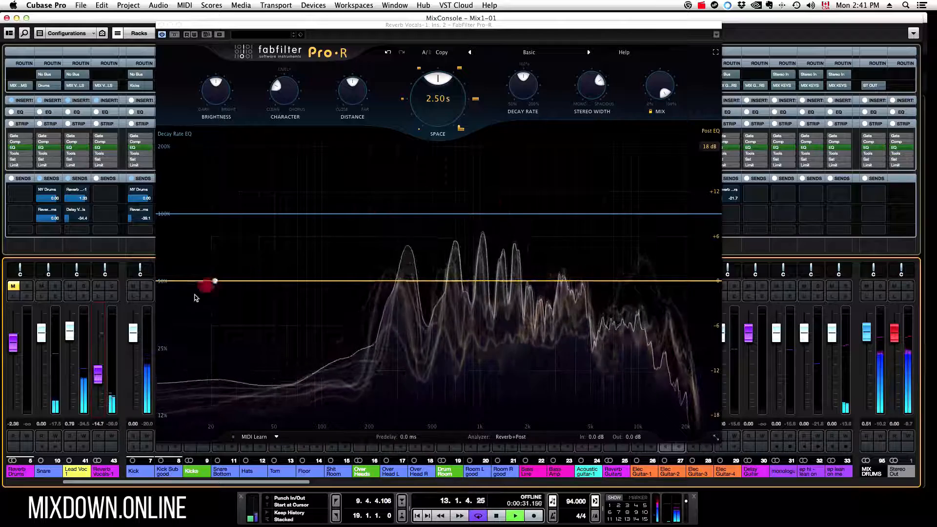
left_click_drag(99, 375, 99, 362)
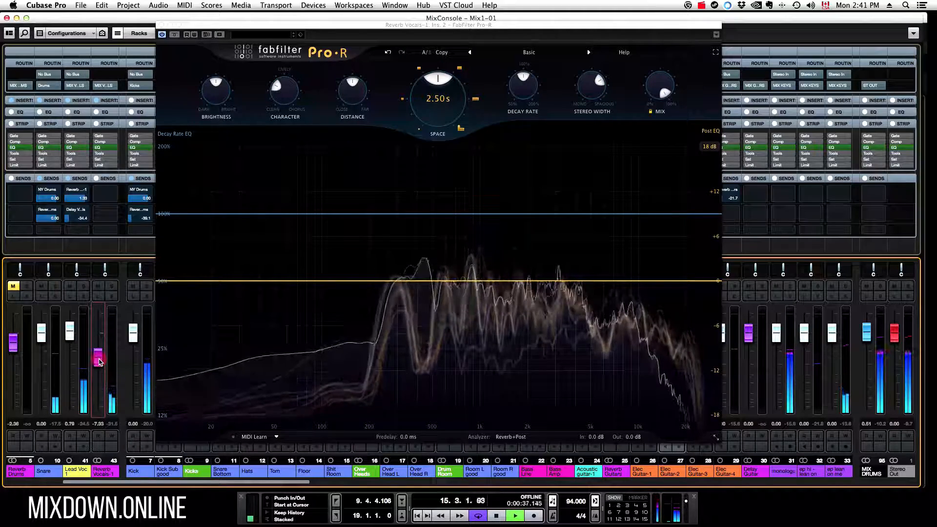
left_click_drag(99, 361, 100, 363)
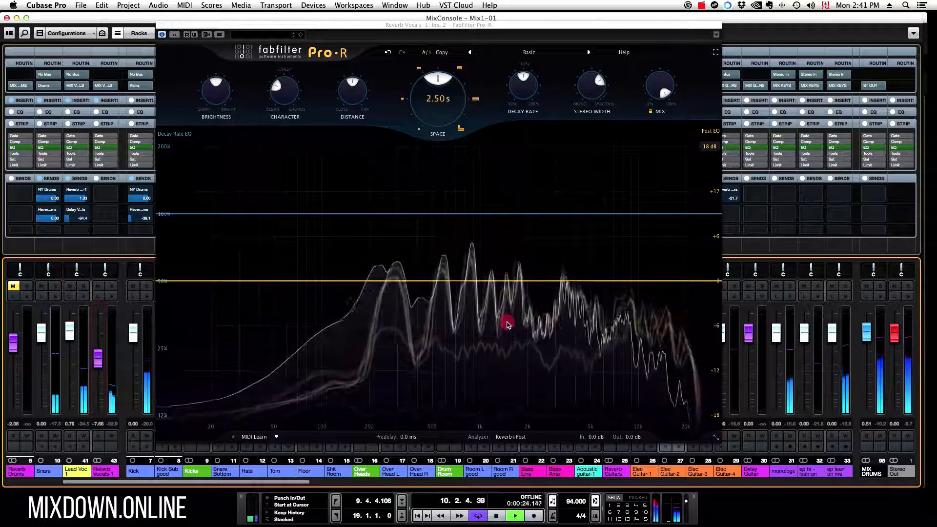
key("space")
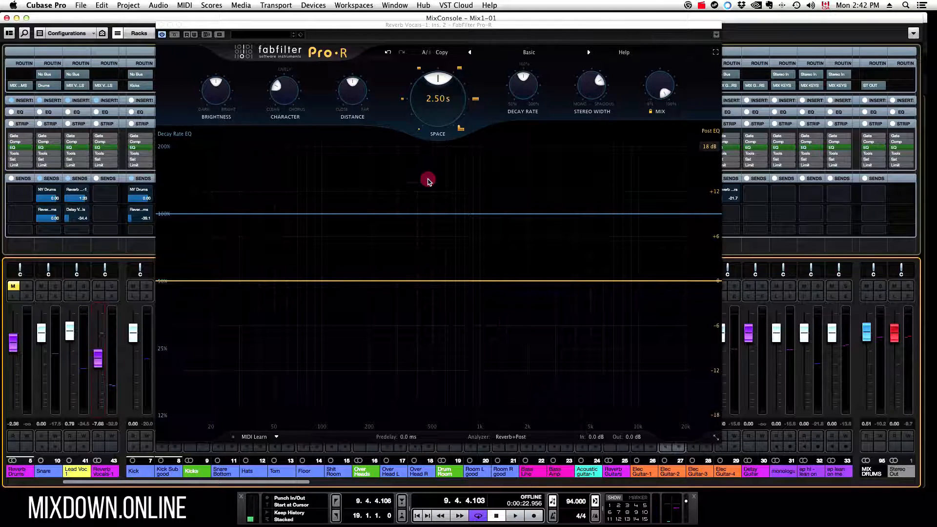
Set the reverb's Space to 0.20 s and play the mix with Listen enabled on the Reverb Vocals-1 channel
left_click_drag(435, 134, 431, 142)
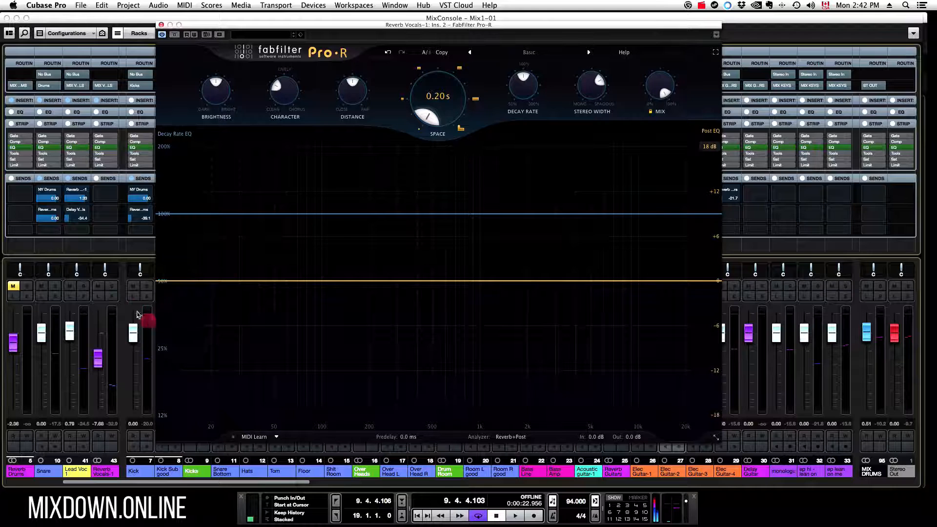
left_click(98, 296)
key("space")
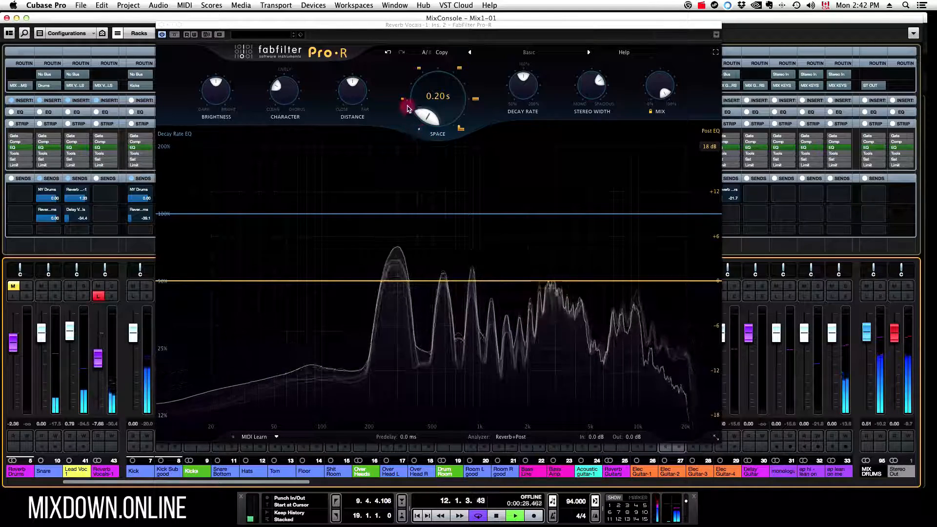
Audition Space at 0.75, 1.85, 3.20, 5.20 and 10.0 s during playback, stop, and return Space to 2.50 s
left_click_drag(408, 107, 403, 103)
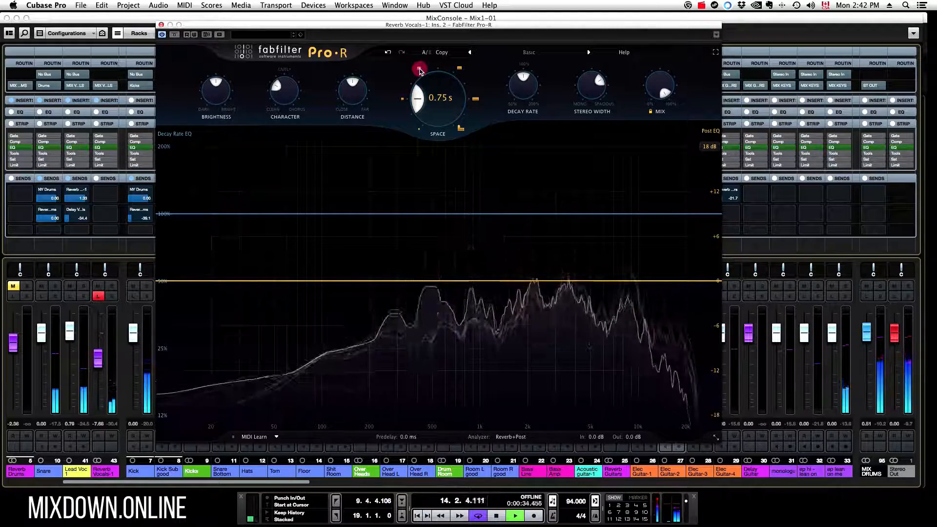
left_click(419, 69)
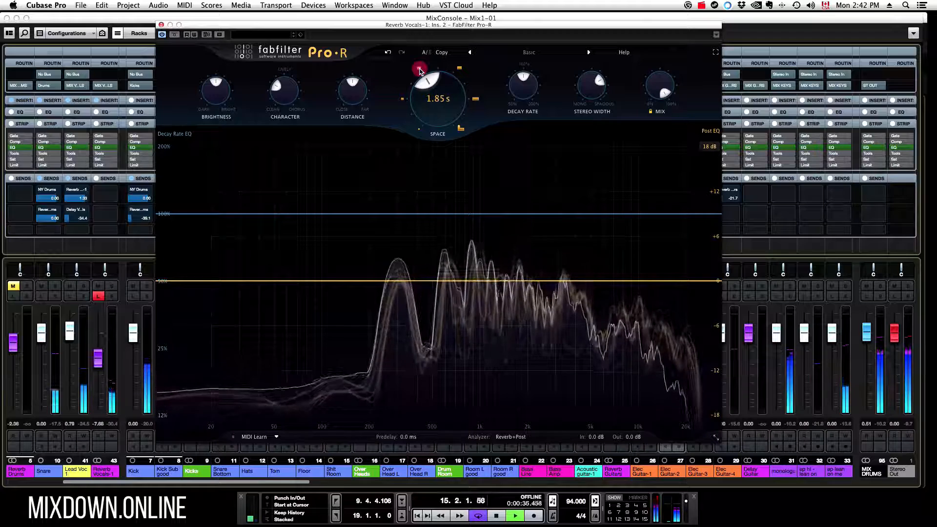
left_click(460, 70)
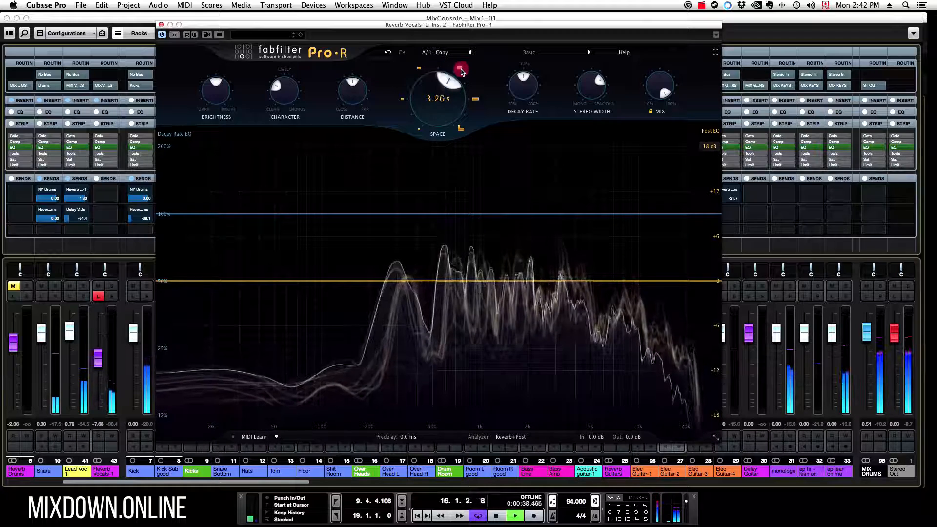
left_click(476, 100)
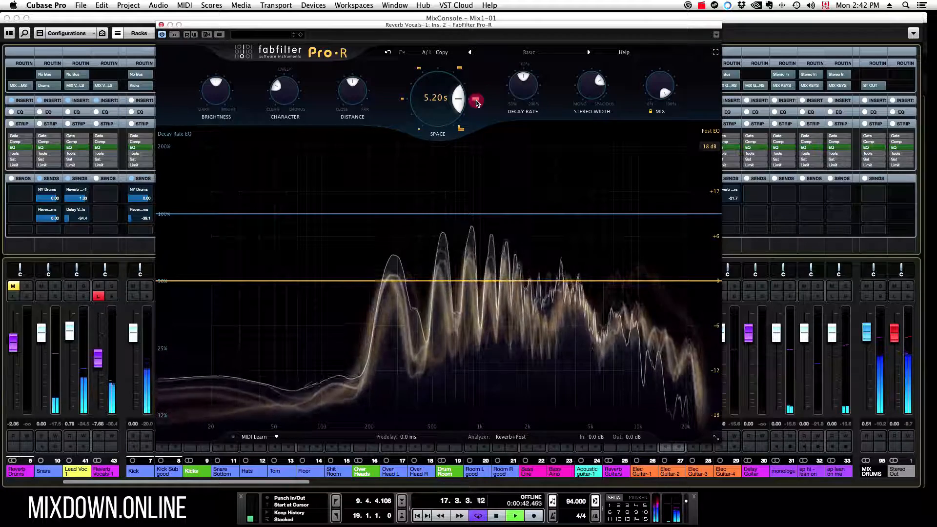
left_click(460, 129)
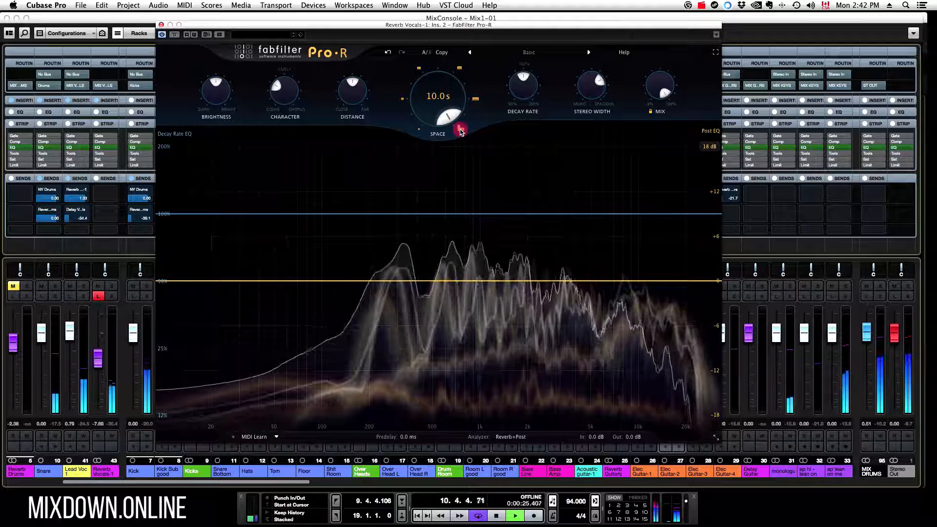
key("space")
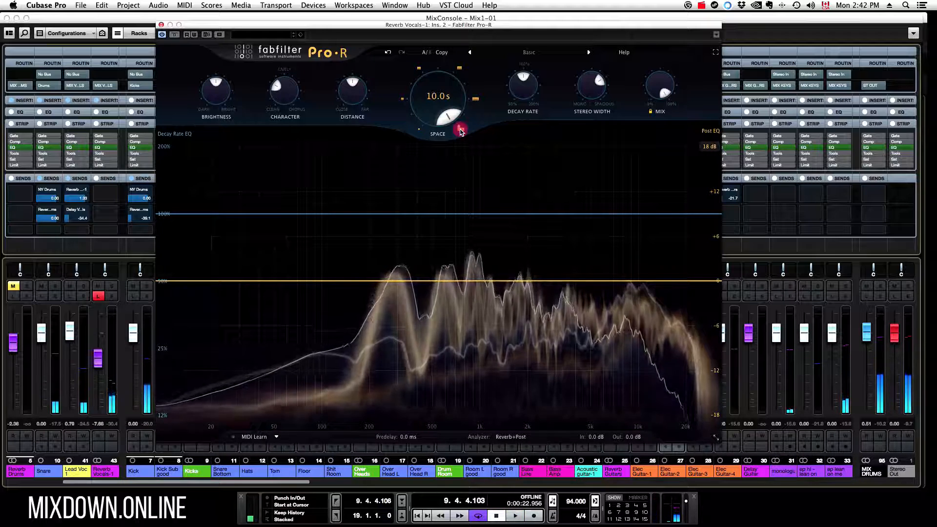
mouse_move(441, 99)
left_click_drag(441, 99, 452, 177)
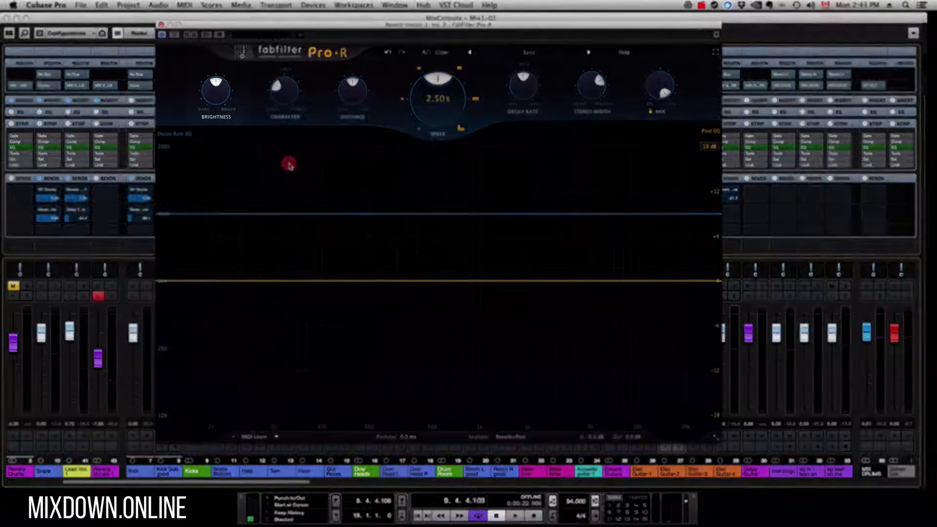
Audition the reverb's Brightness during playback by raising it to 100% and lowering it again, then stop playback
key("space")
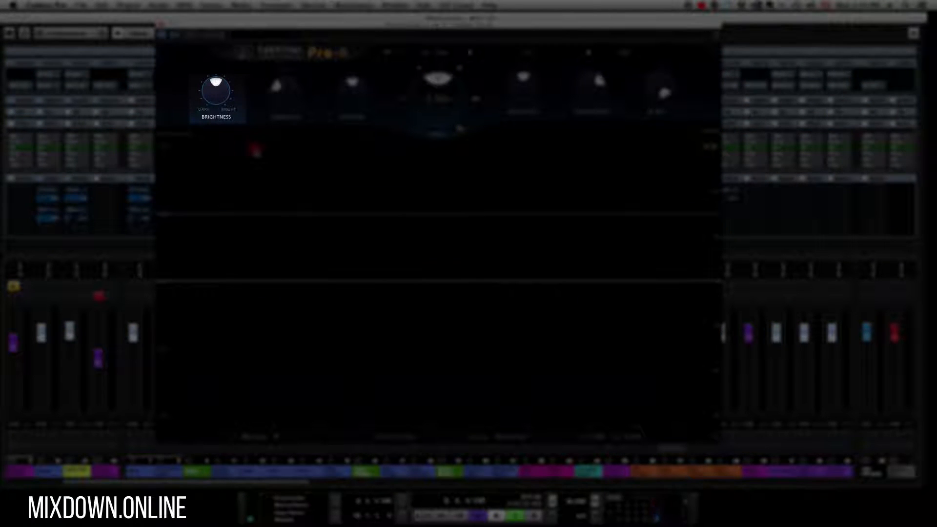
mouse_move(213, 98)
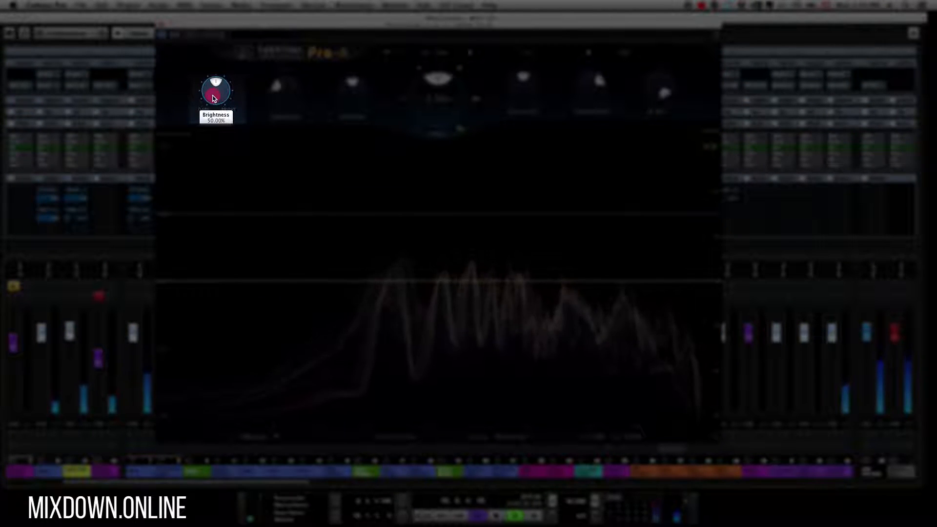
scroll(213, 98, "up", 5)
scroll(214, 98, "up", 10)
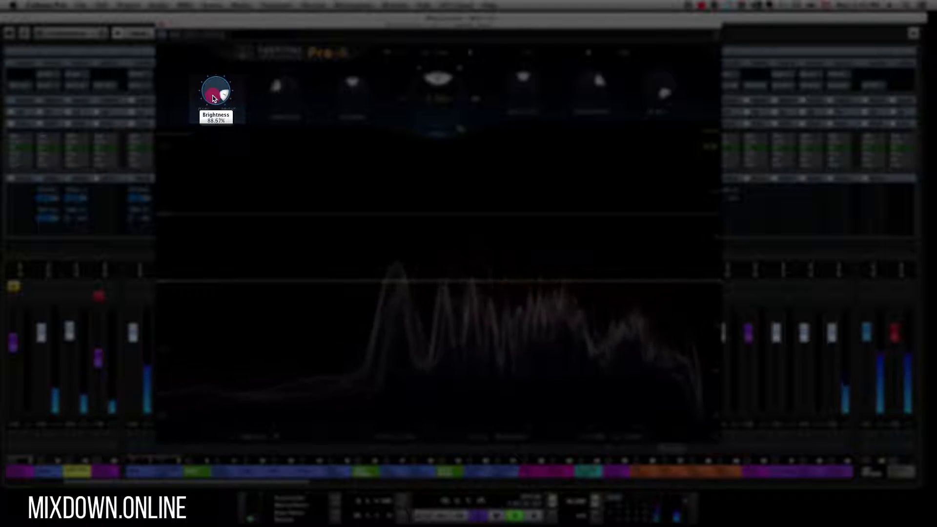
scroll(213, 98, "up", 5)
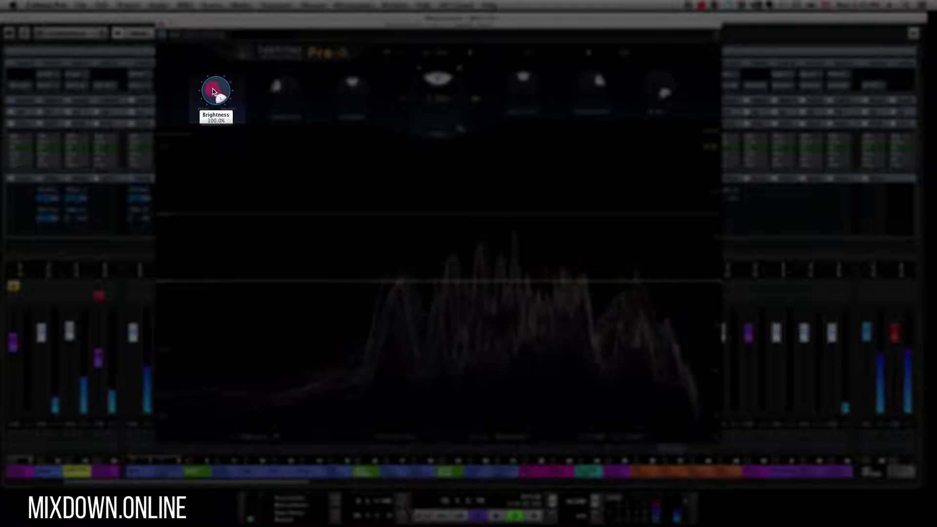
scroll(213, 91, "down", 20)
scroll(217, 92, "down", 8)
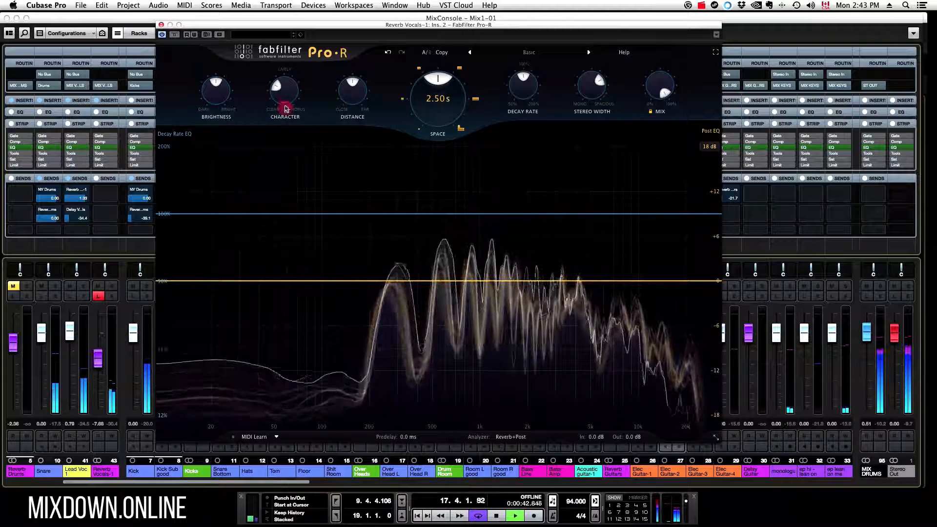
key("space")
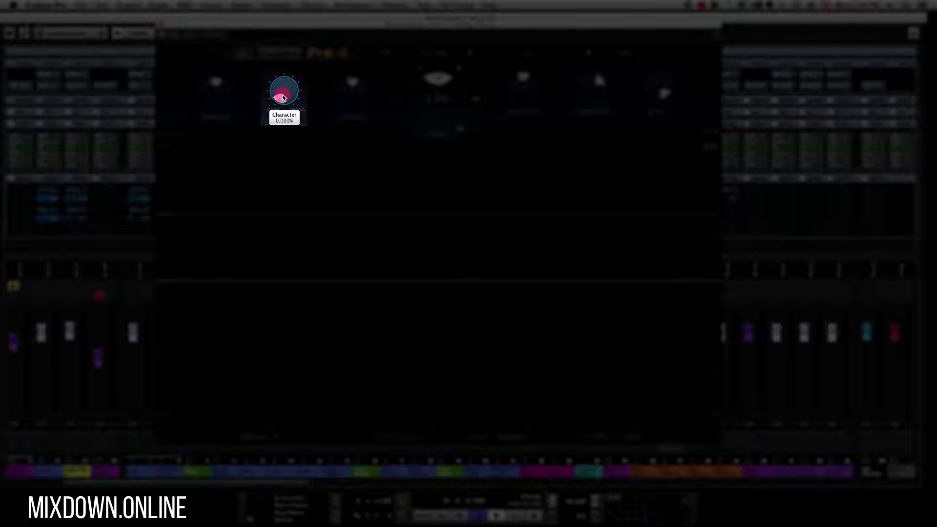
Audition the reverb's Character from 0% upward during playback, then stop and reset Character to its default
key("space")
left_click_drag(282, 94, 285, 129)
key("space")
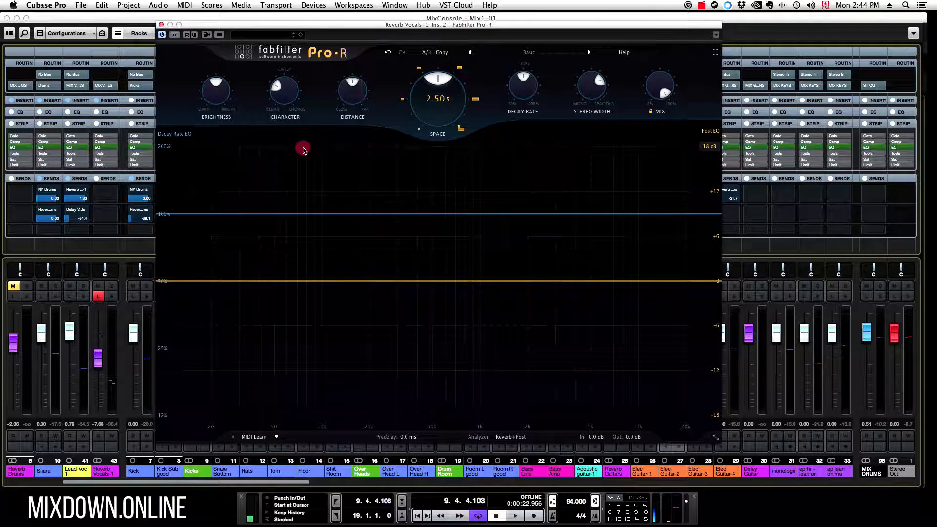
mouse_move(284, 92)
scroll(285, 95, "up", 5)
double_click(285, 94)
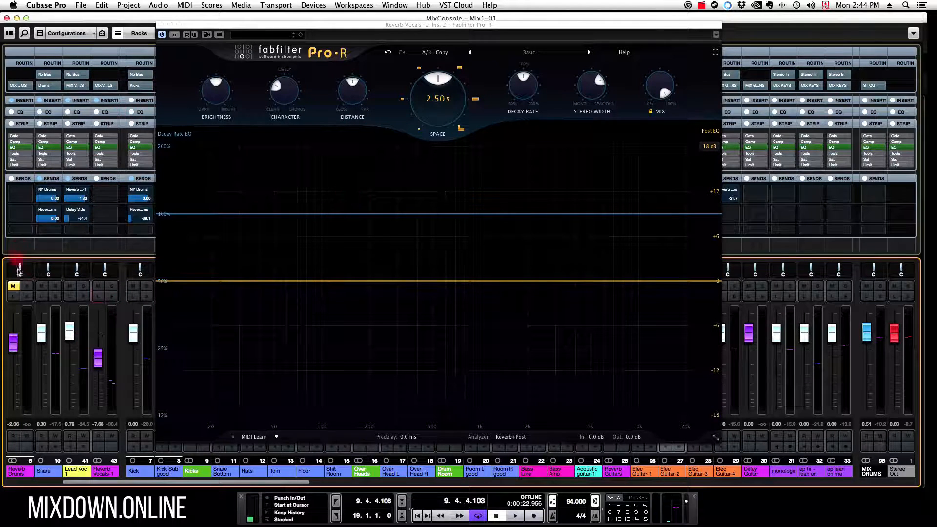
Solo the lead vocal, start playback, and raise the Reverb Vocals-1 fader to about -3.05 dB
left_click(83, 286)
key("space")
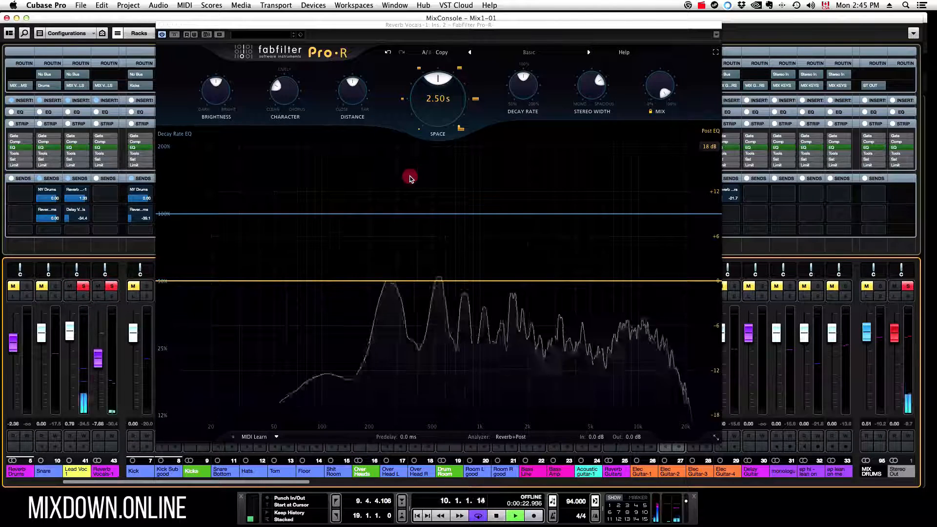
mouse_move(352, 90)
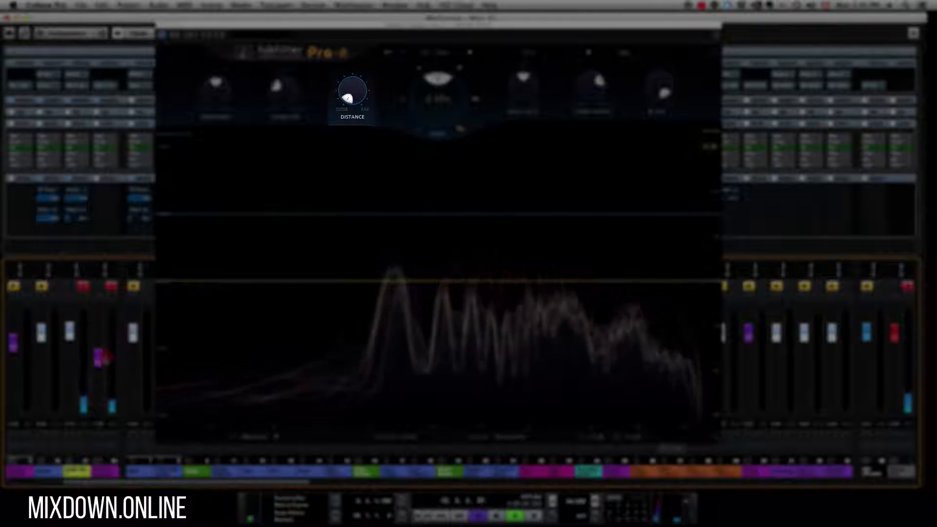
left_click_drag(101, 358, 102, 344)
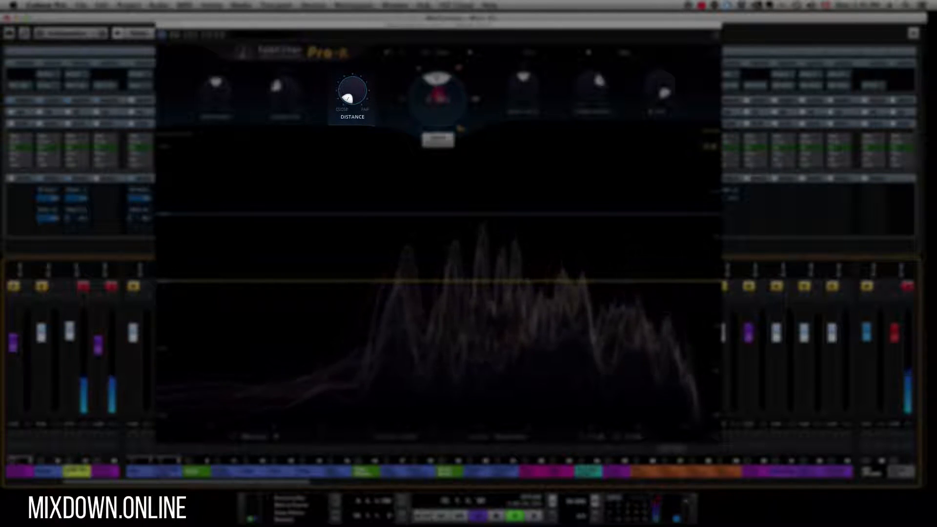
Set the reverb's Space to 0.76 s and raise Distance to 100% while the soloed vocal plays
left_click_drag(424, 130, 416, 144)
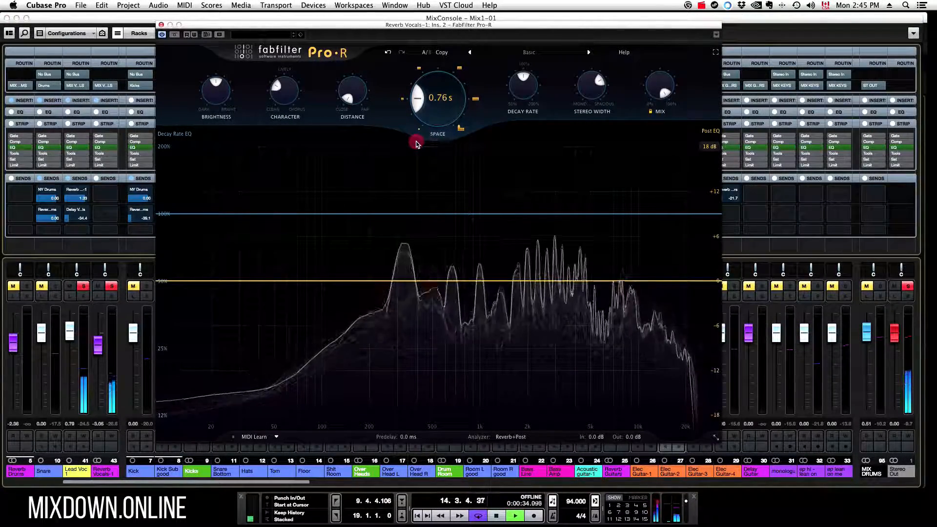
left_click(350, 96)
left_click_drag(351, 97, 360, 122)
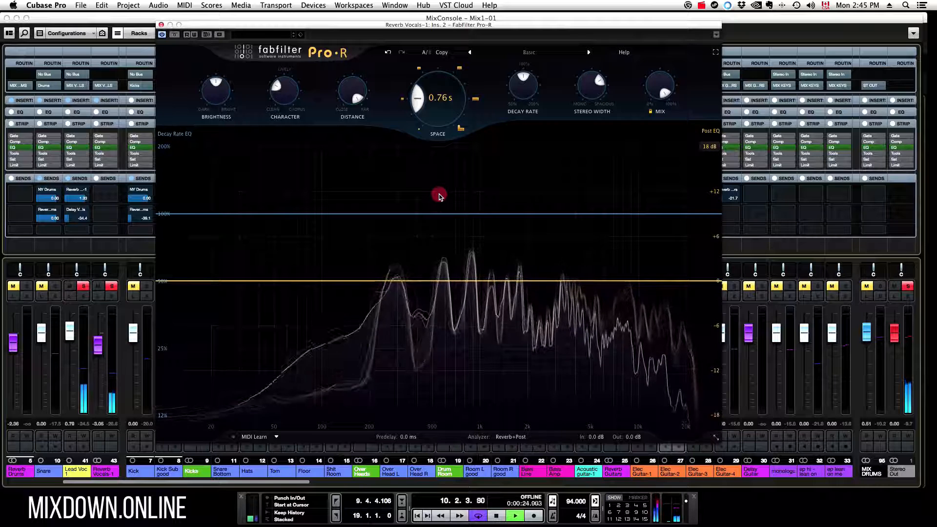
Restart playback, lower the reverb's Distance to its middle position, and stop playback
key("space")
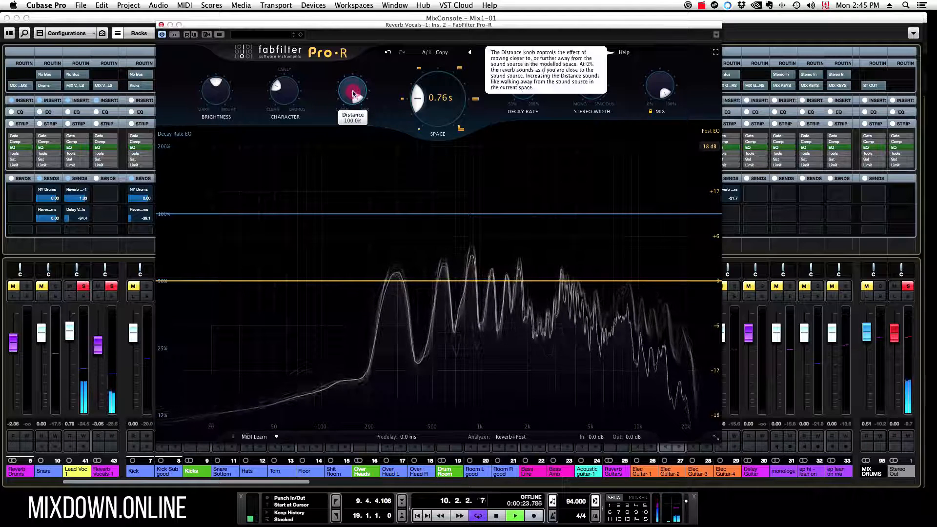
left_click_drag(357, 94, 349, 142)
key("space")
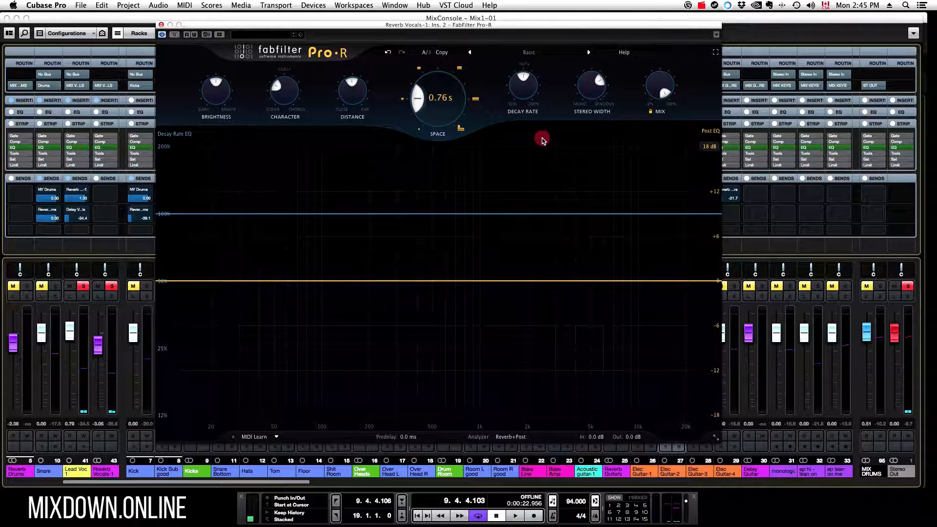
Audition Decay Rate while the soloed vocal plays, raising it first and then lowering it to about 73%
mouse_move(523, 91)
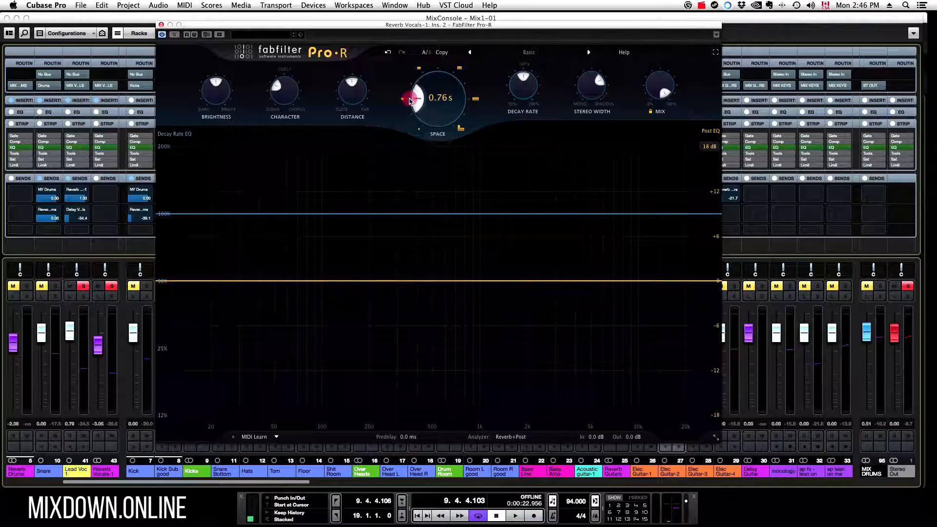
key("space")
left_click_drag(524, 91, 544, 50)
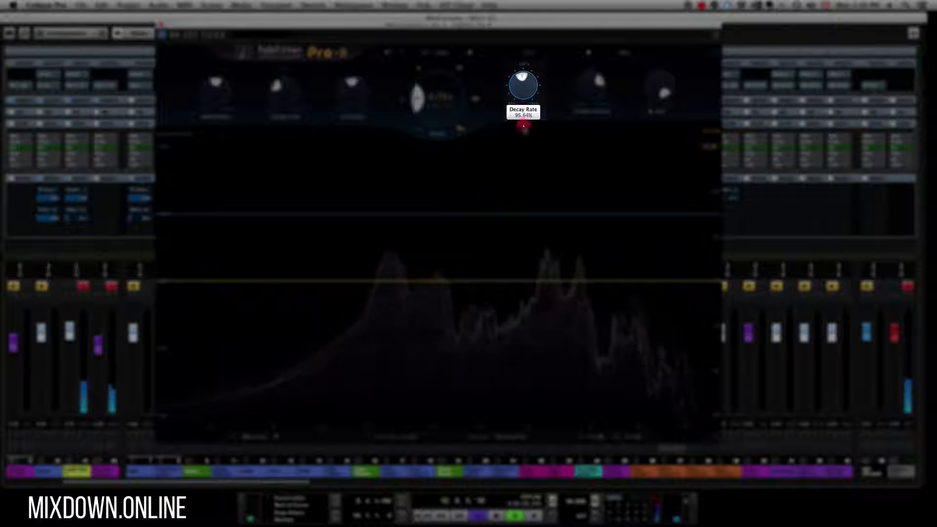
left_click_drag(521, 137, 521, 150)
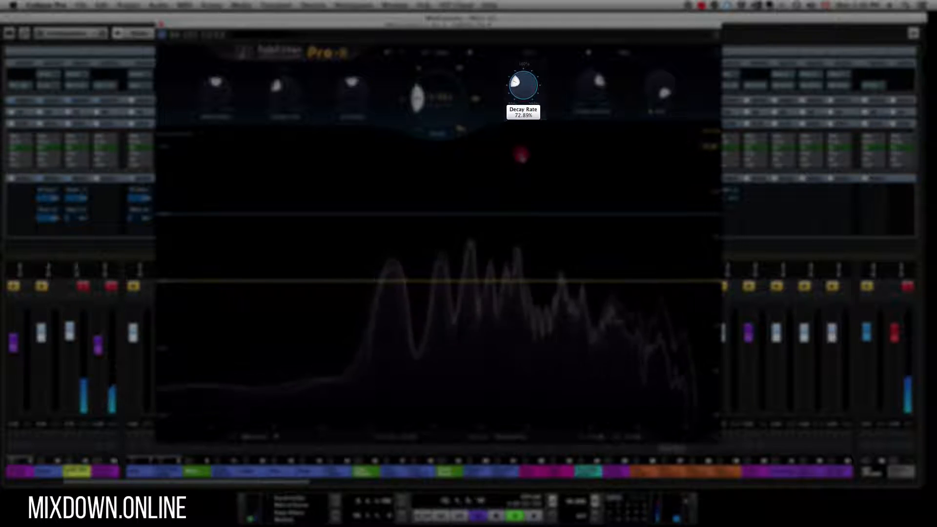
Set the base Space to 1.85 s and Decay Rate just above its midpoint for a 1.88 s decay, then stop playback
left_click(419, 69)
mouse_move(526, 89)
mouse_move(528, 76)
left_mouse_down()
mouse_move(537, 86)
mouse_move(521, 65)
left_mouse_up()
key("space")
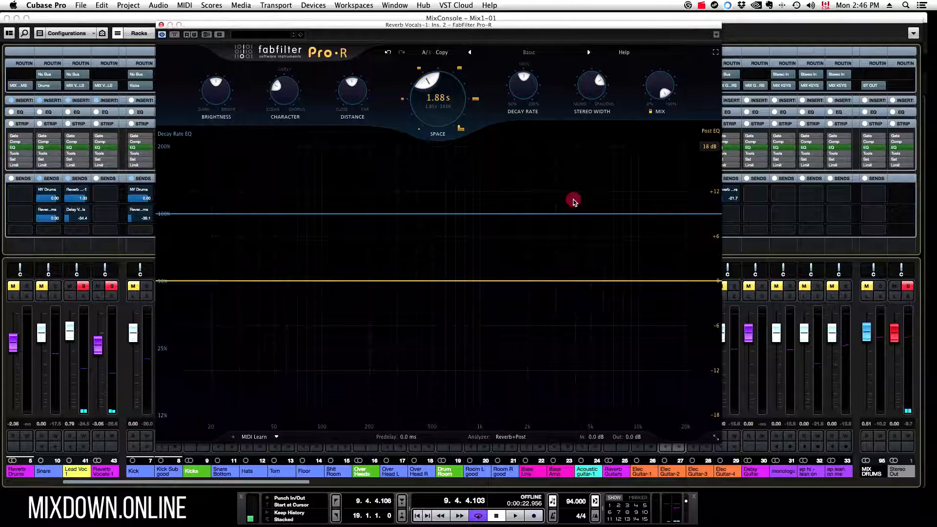
Enable Listen on the vocal reverb channel, start playback, and sweep the reverb's Stereo Width up and down
left_click(97, 295)
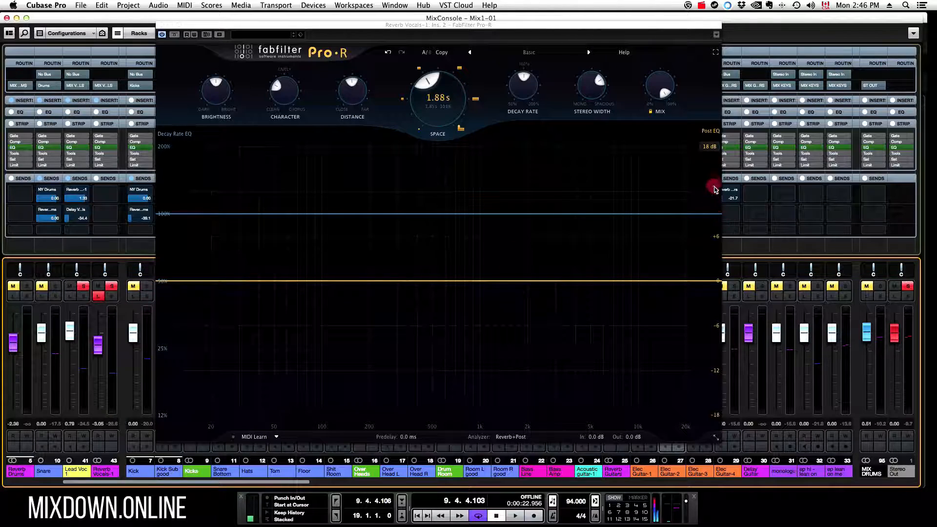
key("space")
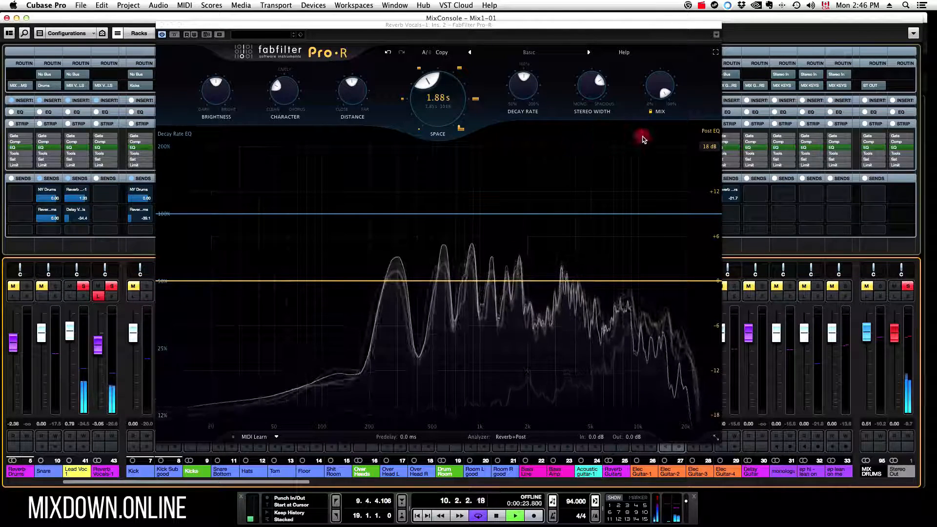
left_click_drag(600, 84, 598, 94)
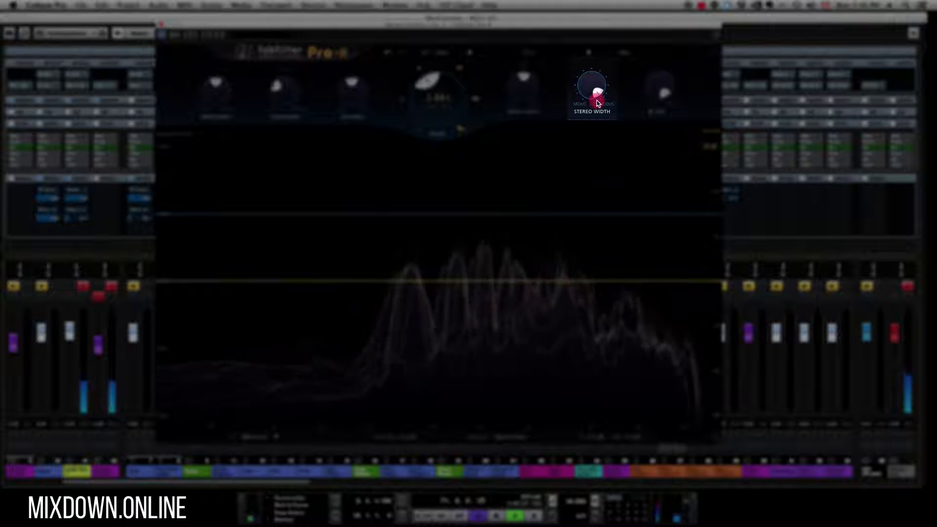
mouse_move(596, 85)
left_click_drag(596, 86, 591, 192)
Set Stereo Width to about 52%, stop playback, and turn off Listen on the vocal reverb channel
left_click_drag(585, 87, 589, 74)
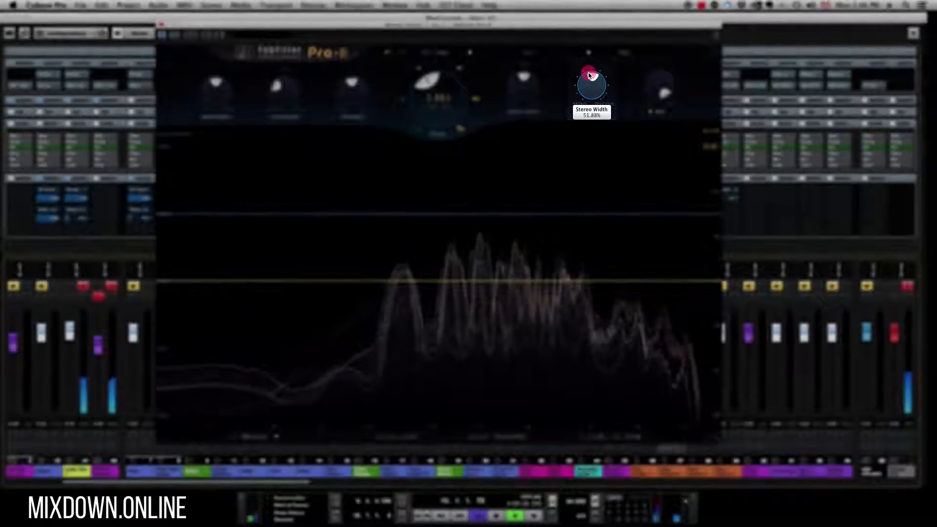
key("space")
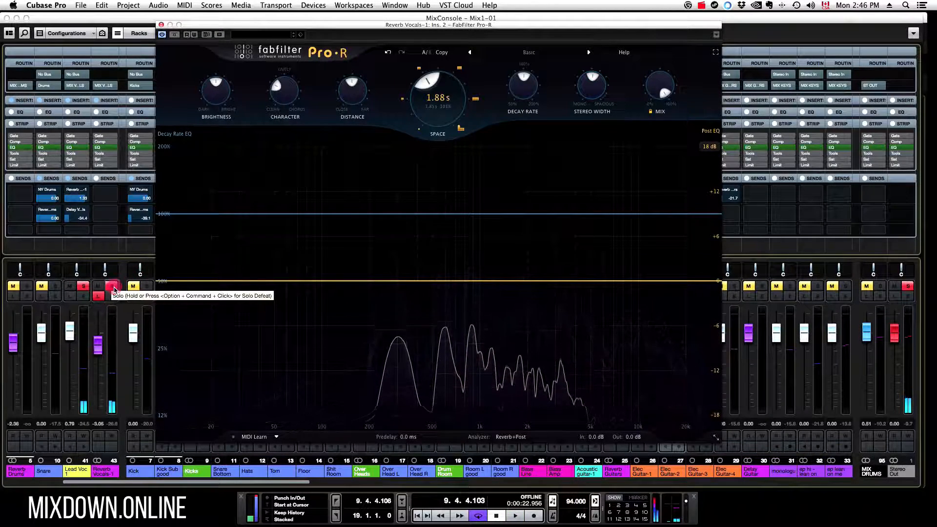
left_click(99, 296)
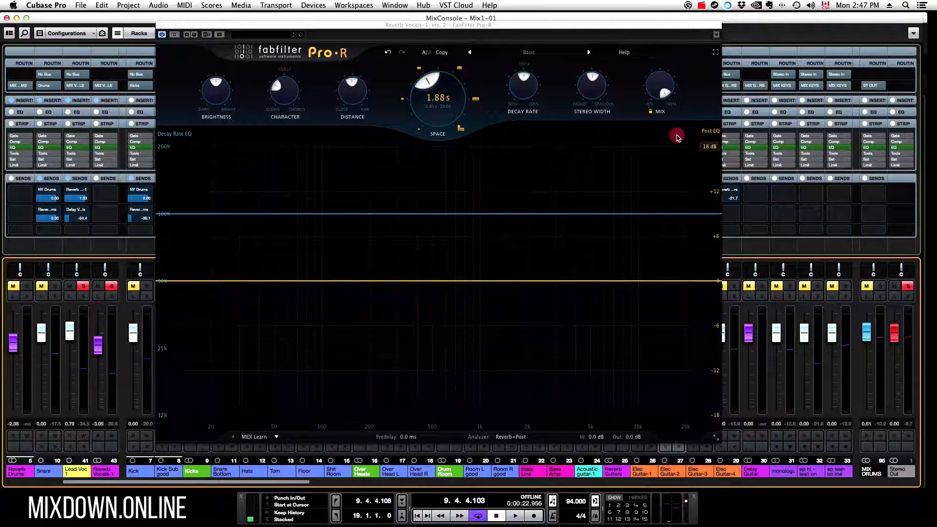
Lower the reverb's Mix, return it to 100%, and toggle the Mix lock
mouse_move(660, 90)
left_mouse_down()
mouse_move(654, 129)
mouse_move(666, 101)
mouse_move(646, 138)
mouse_move(661, 96)
left_mouse_up()
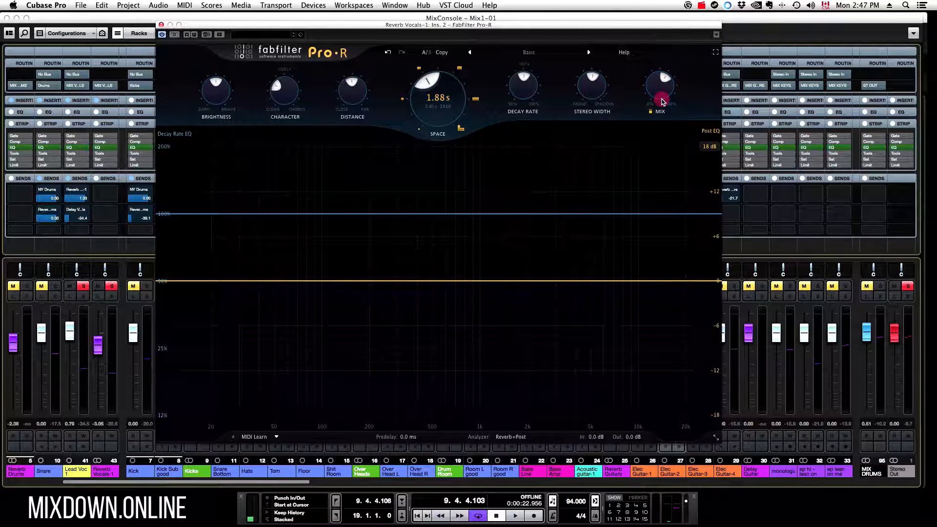
left_click_drag(663, 101, 662, 82)
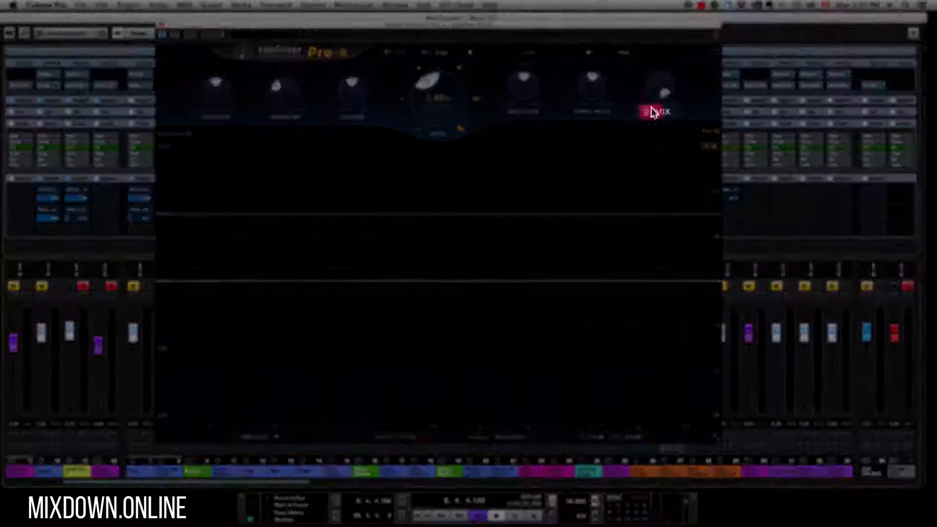
left_click(646, 112)
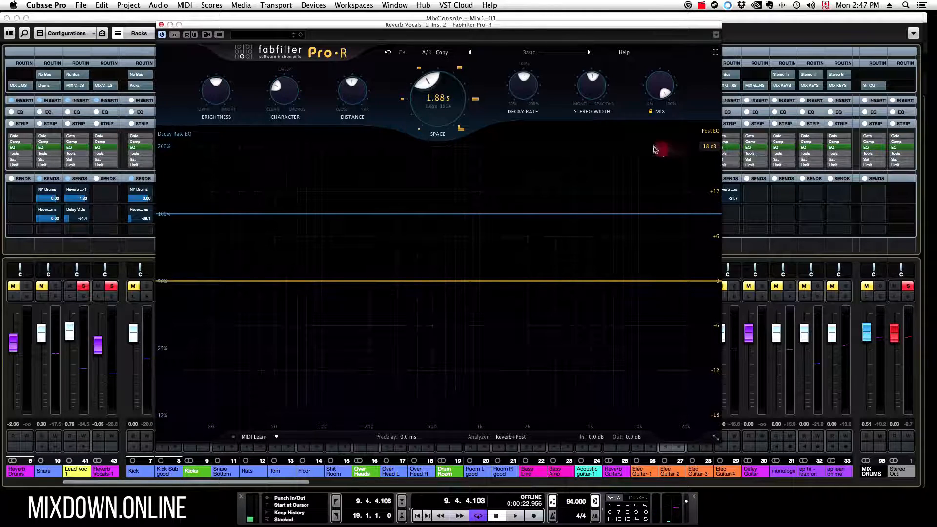
Load the Ambience for Slap Bass A preset and step forward past Bright Wide Excitation
left_click(531, 54)
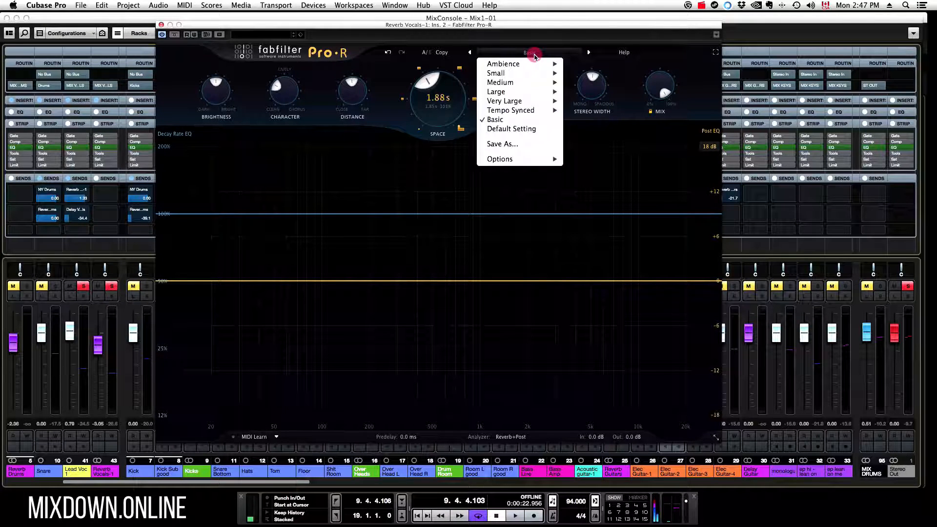
mouse_move(517, 63)
left_click(600, 63)
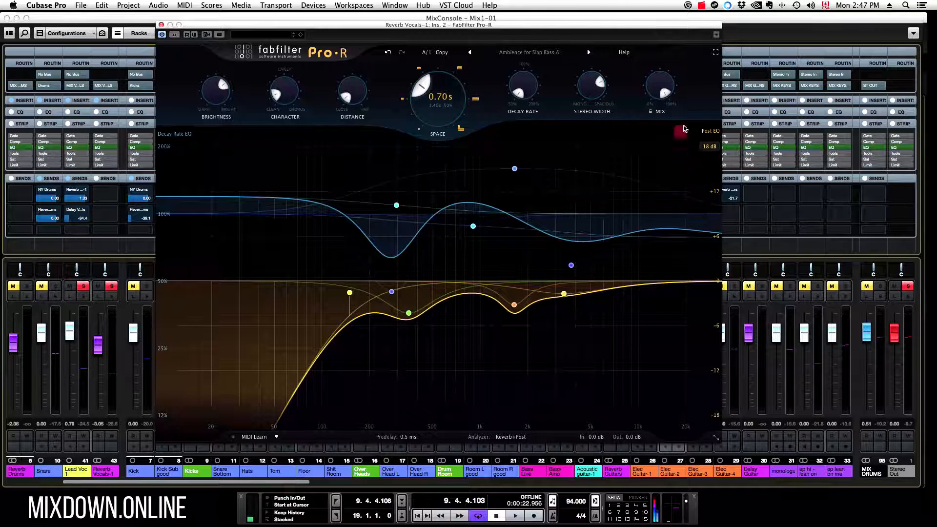
mouse_move(648, 119)
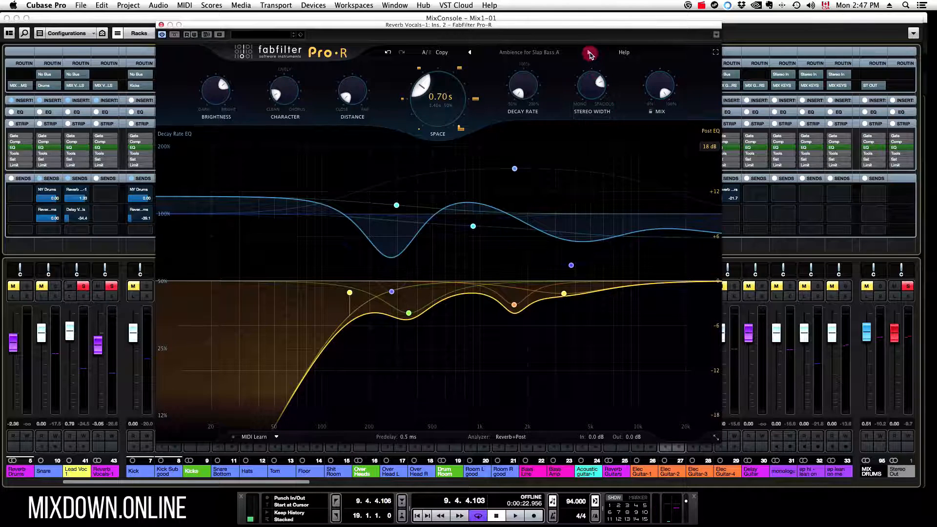
left_click(590, 53)
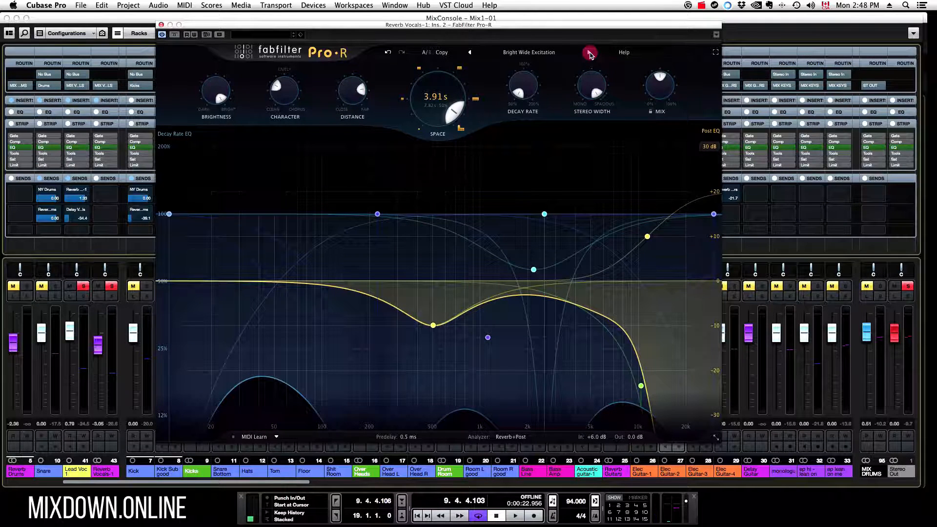
left_click(590, 54)
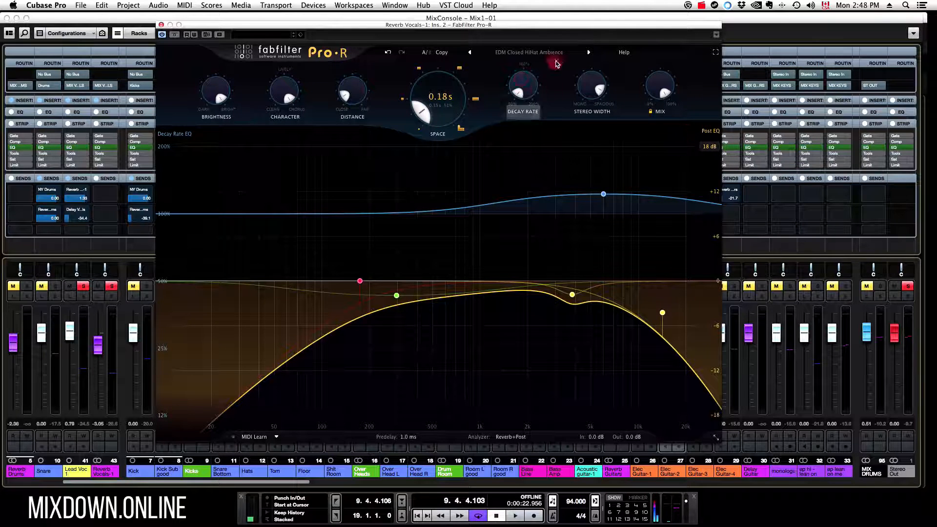
Browse forward through the remaining ambience presets, past EDM Snare Ambience and Rhythm Guitar Rich, to Vocal Backings Bright
left_click(588, 52)
left_click(589, 52)
left_click(588, 52)
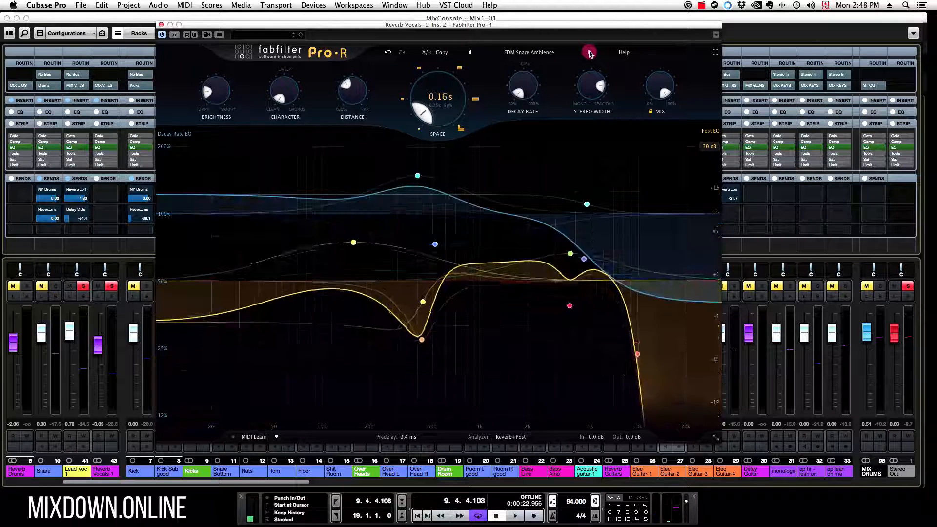
left_click(589, 52)
left_click(588, 52)
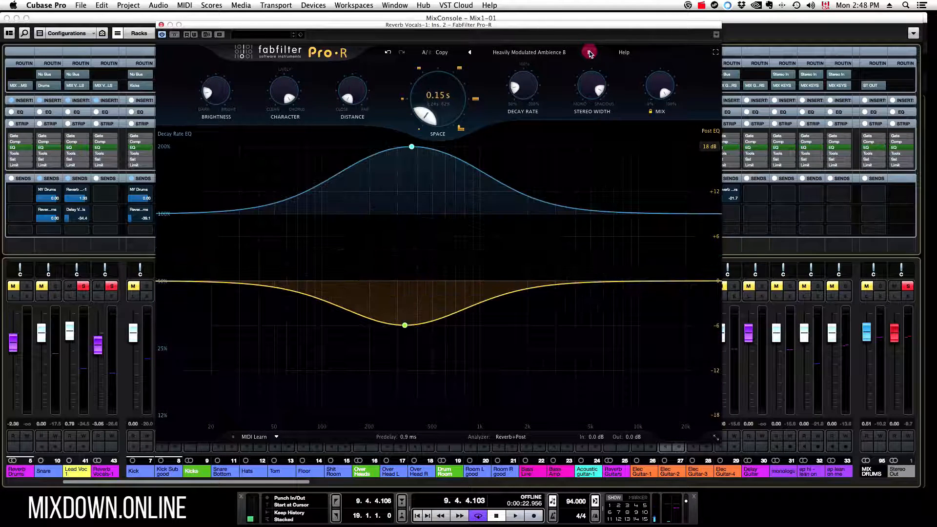
left_click(589, 52)
left_click(589, 52)
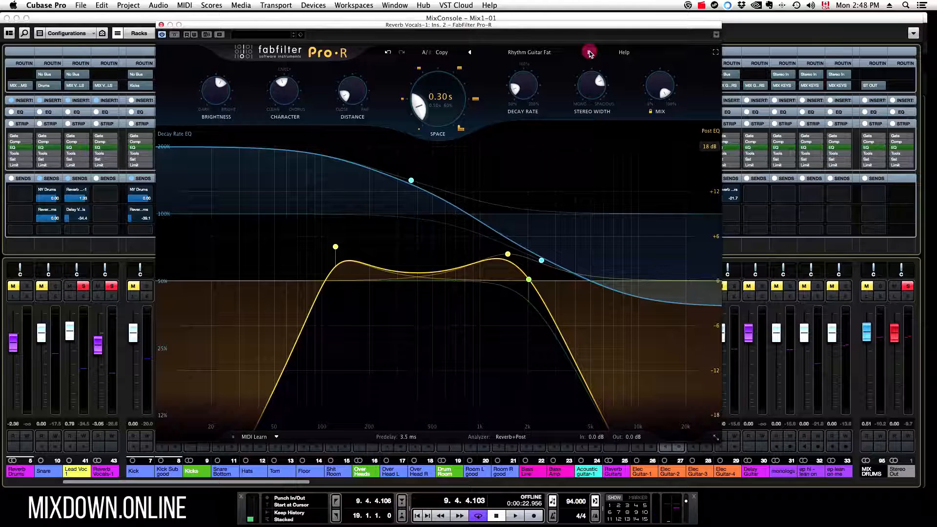
left_click(589, 53)
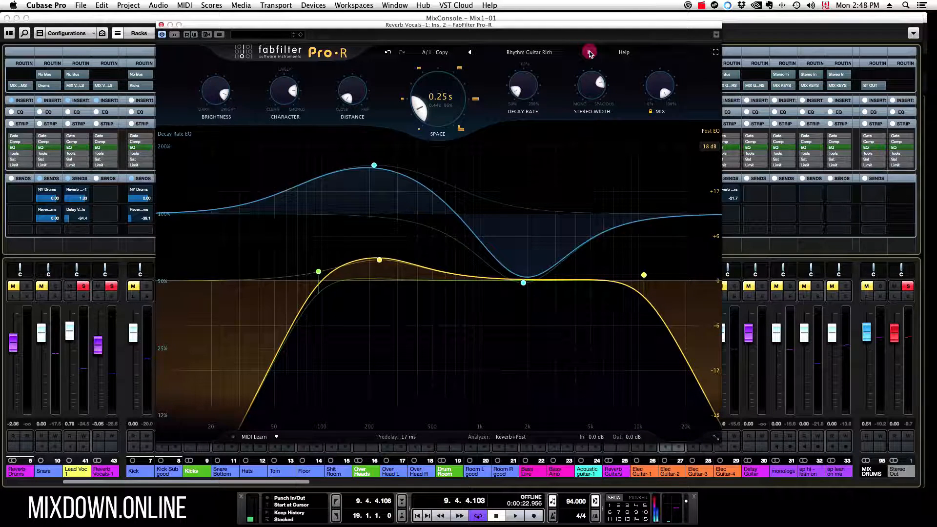
left_click(589, 53)
left_click(589, 53)
left_click(589, 52)
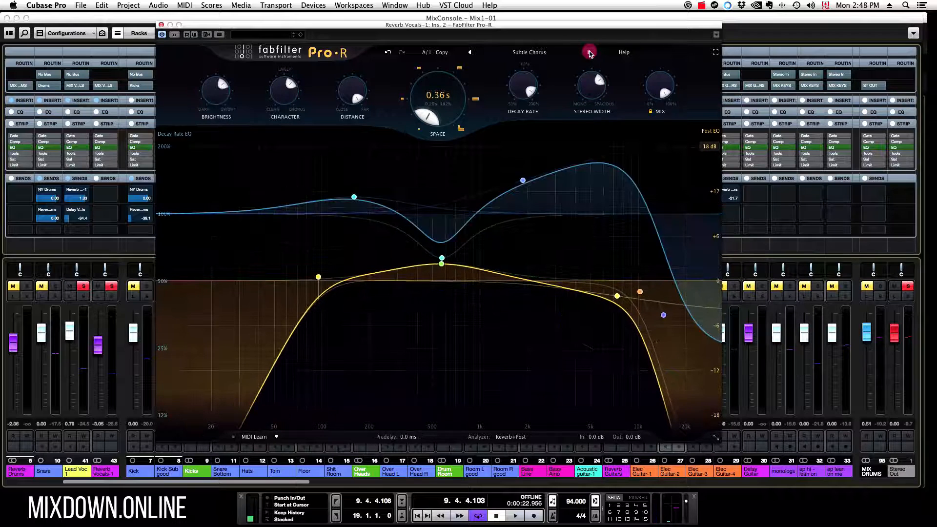
left_click(589, 53)
Load the Basic preset
left_click(547, 52)
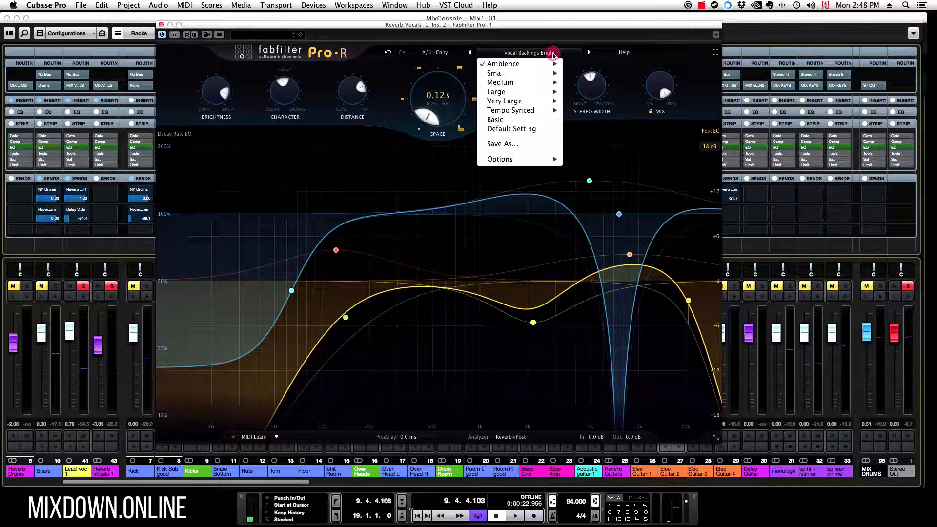
left_click(510, 122)
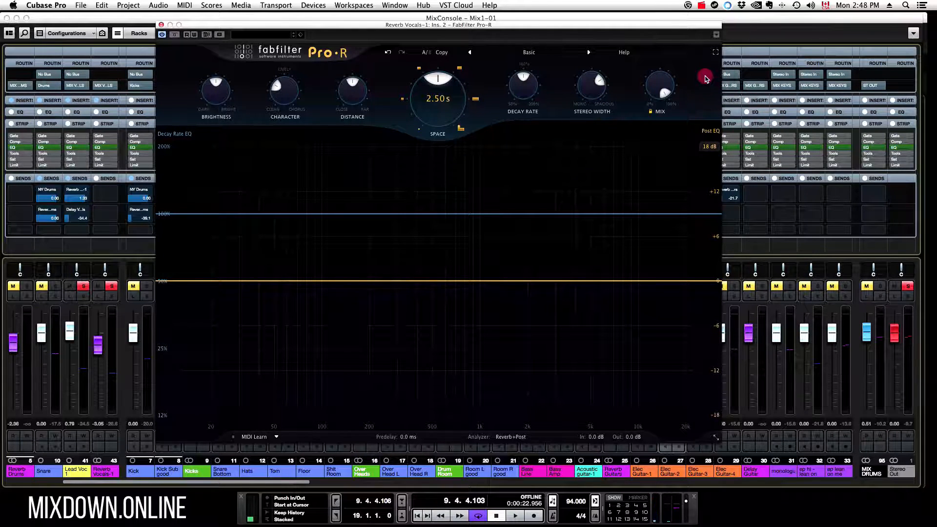
Try the reverb's full-screen view, and cycle its windowed size through Medium and Large back to Extra Large
left_click(716, 54)
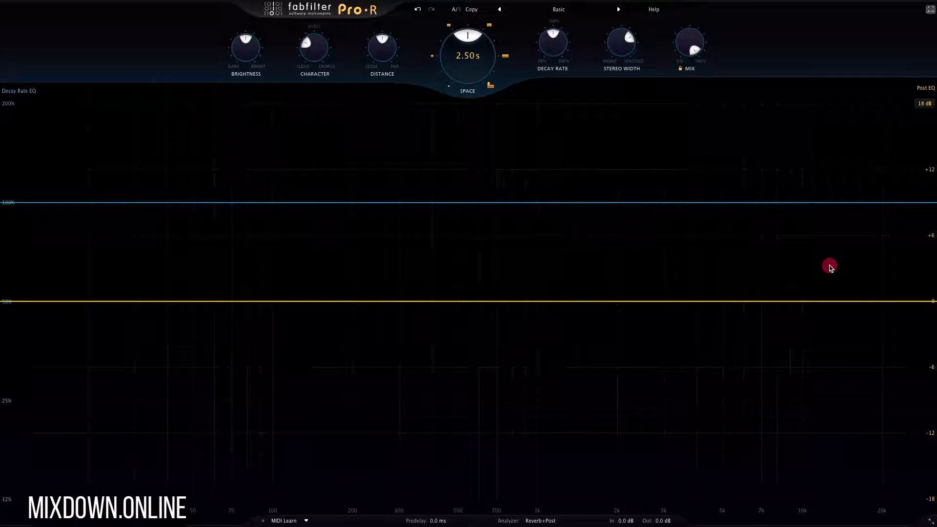
left_click(930, 8)
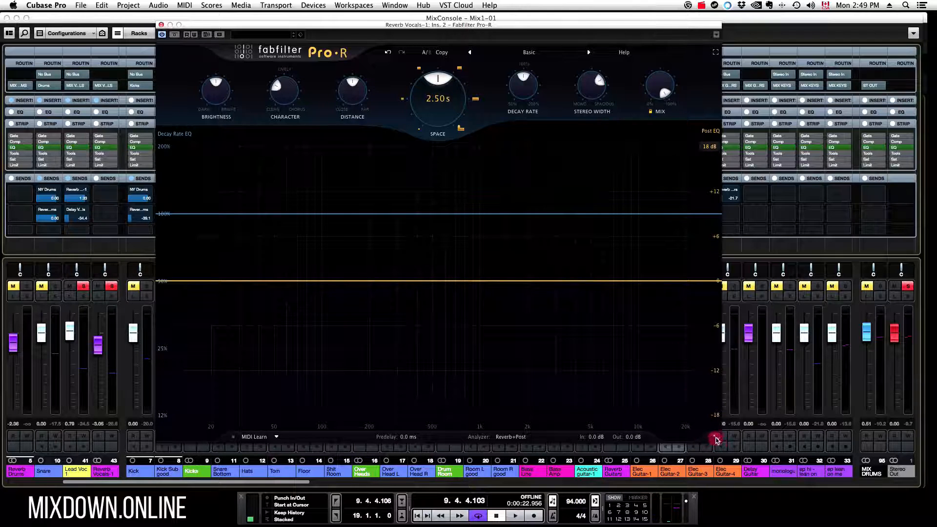
left_click(716, 438)
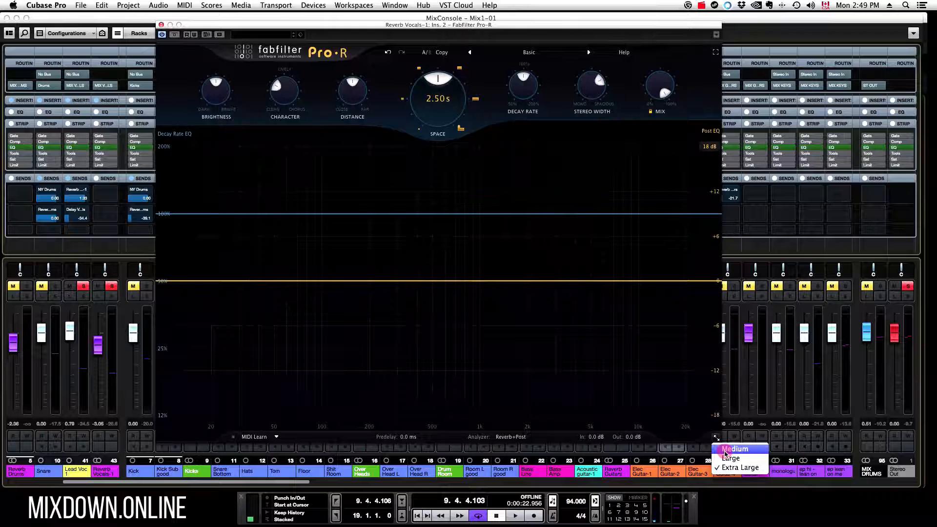
left_click(732, 449)
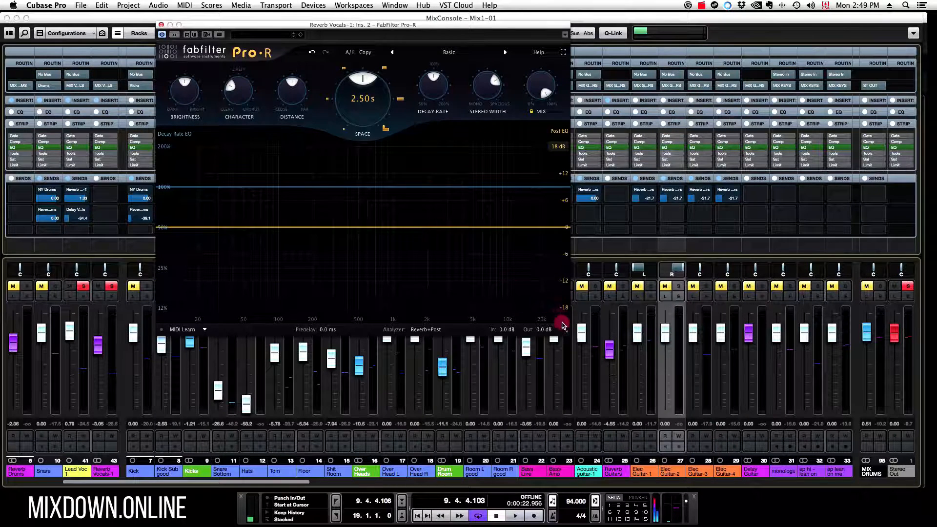
left_click(564, 329)
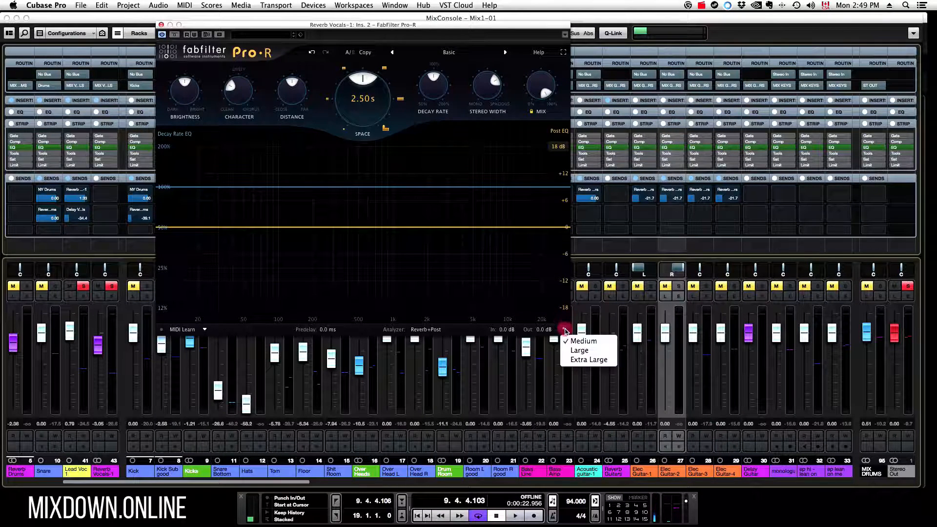
left_click(579, 351)
left_click(606, 378)
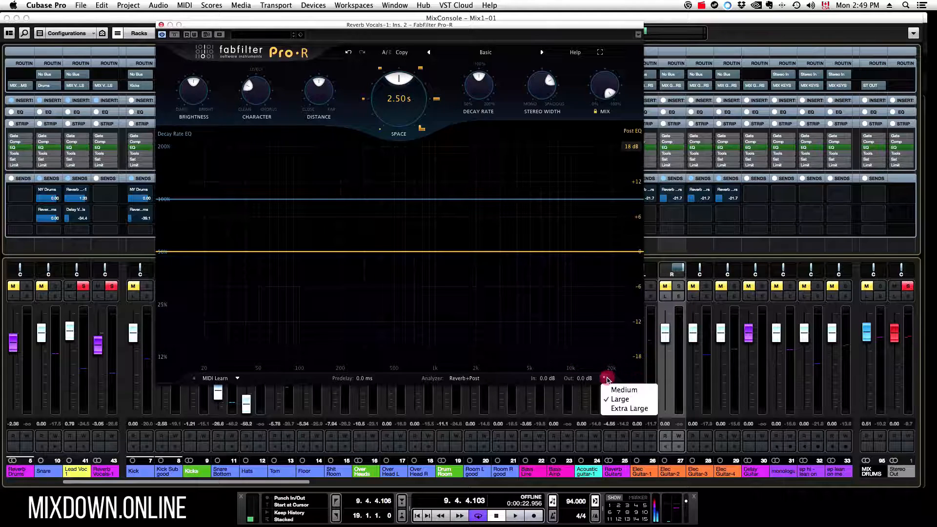
left_click(627, 409)
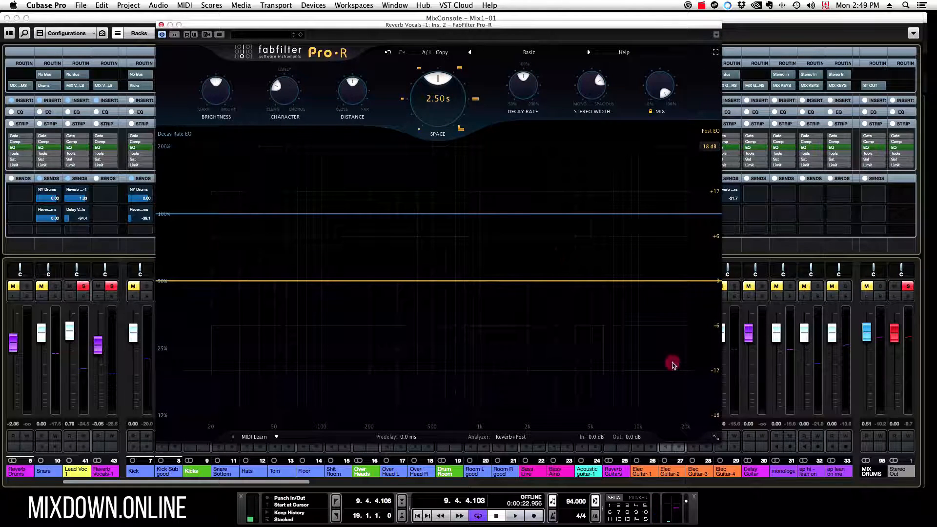
Switch the reverb to full-screen view and slightly adjust its Input Level
left_click(716, 52)
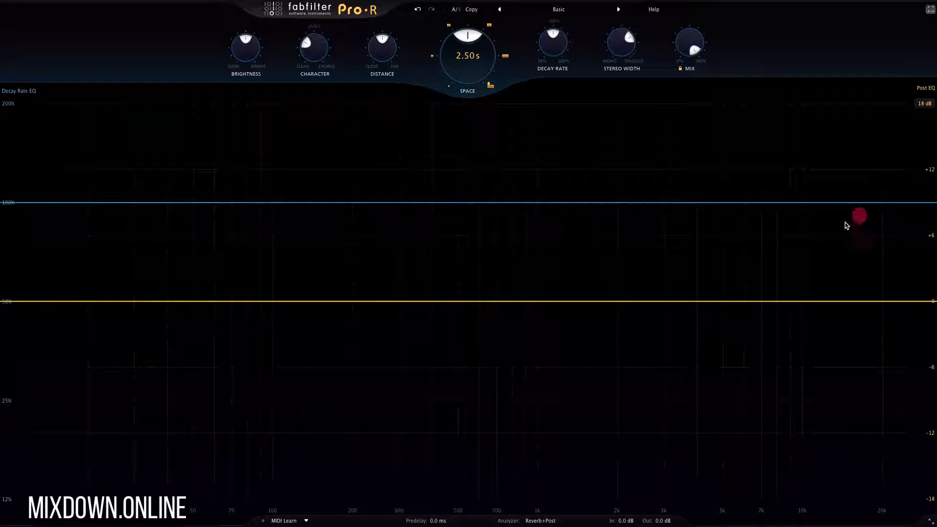
mouse_move(636, 522)
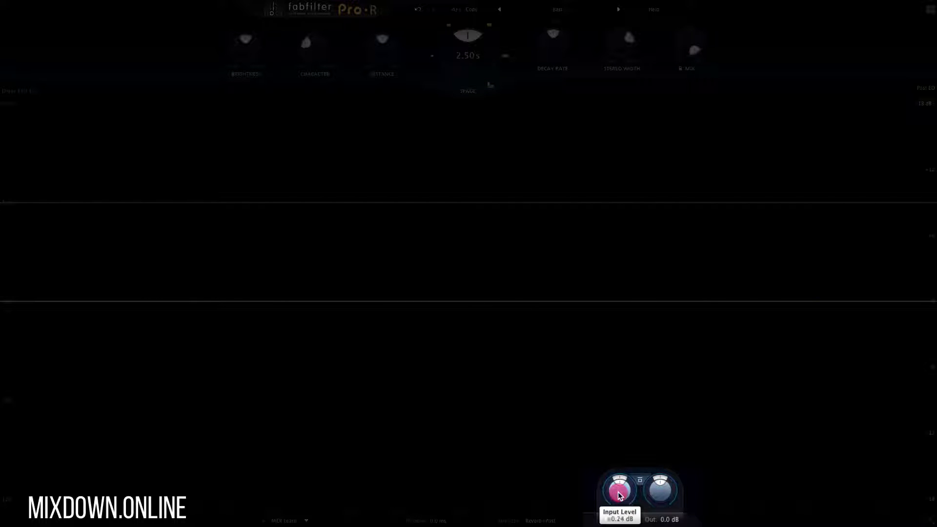
scroll(670, 494, "up", 3)
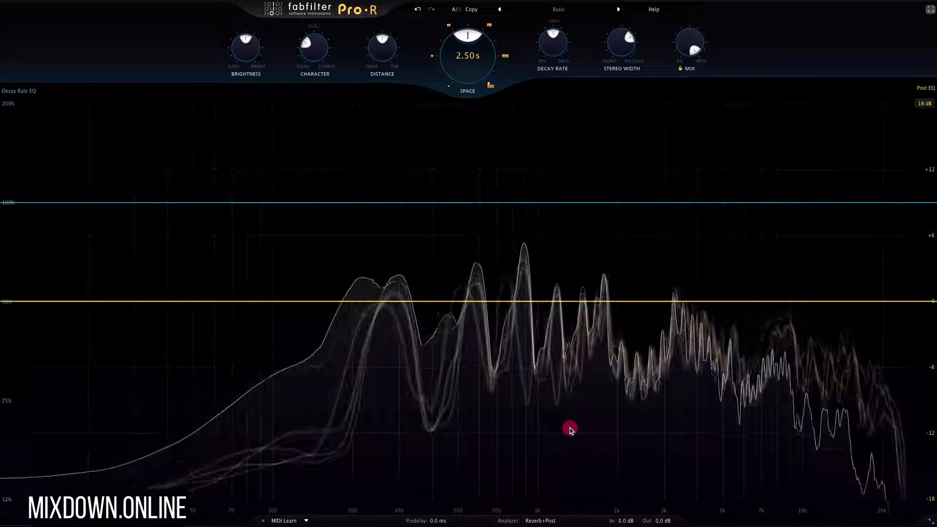
Turn the reverb's spectrum analyzer off, and switch it to Pre+Post
left_click(544, 521)
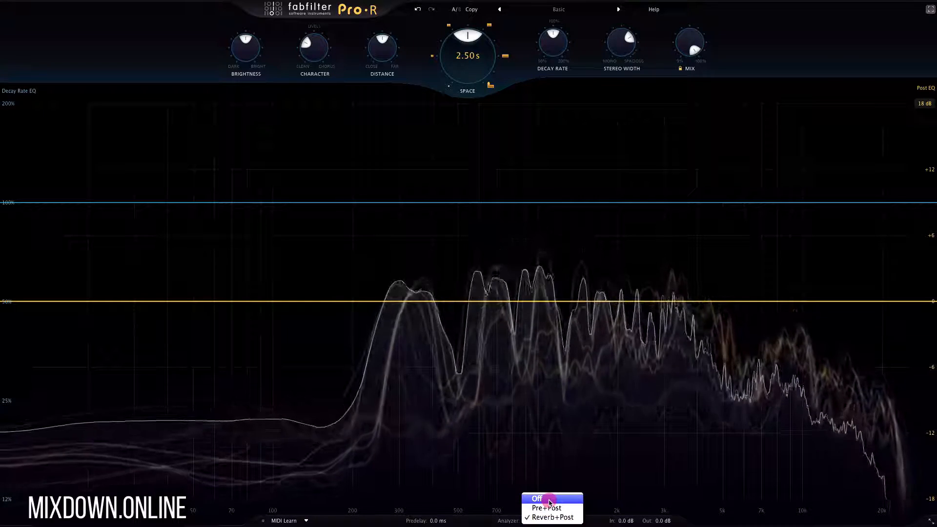
left_click(549, 499)
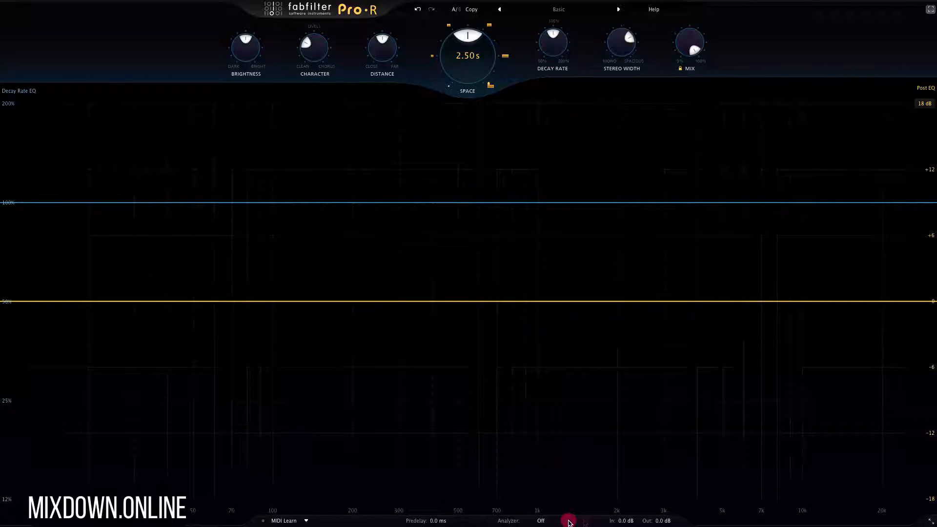
left_click(541, 521)
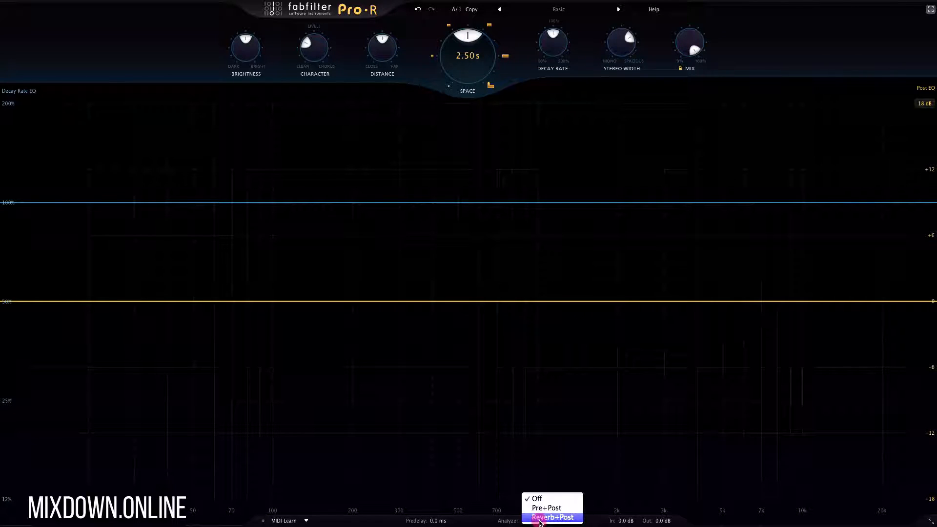
left_click(576, 508)
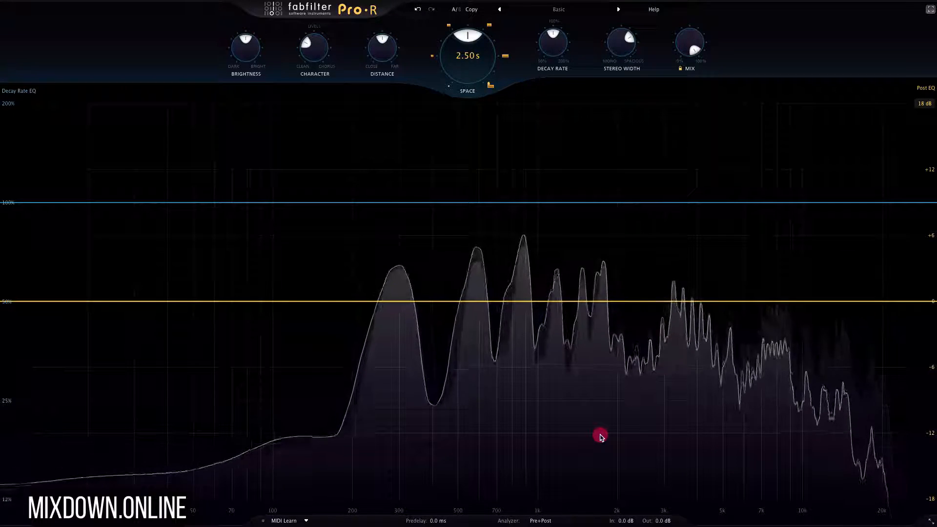
Switch the spectrum analyzer to Reverb+Post and stop the vocal playback
left_click(548, 522)
left_click(547, 515)
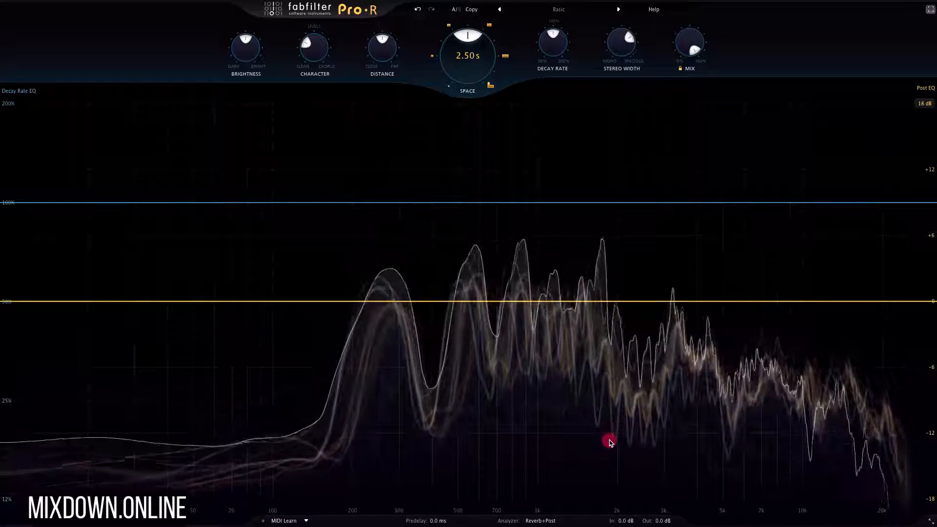
key("space")
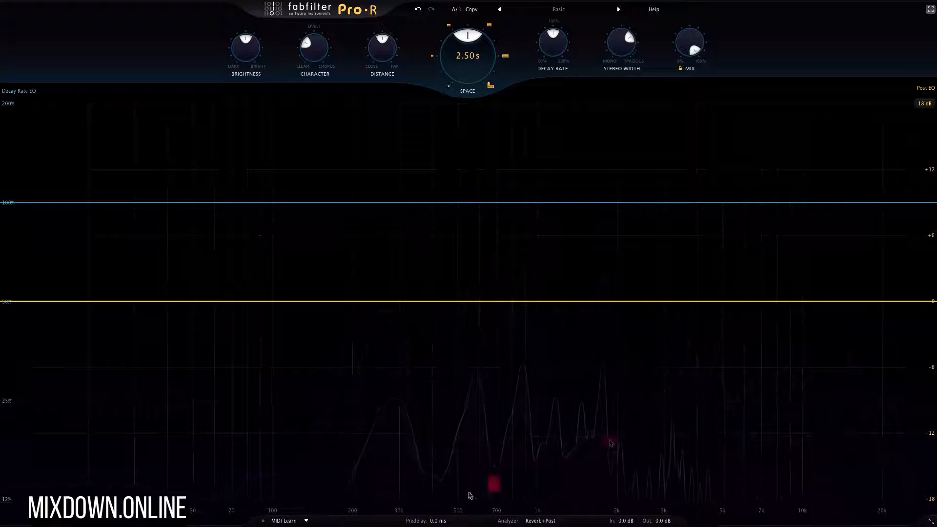
Sync the predelay to a 1/4 note, play the vocal, and set the predelay offset to about 99%
mouse_move(416, 522)
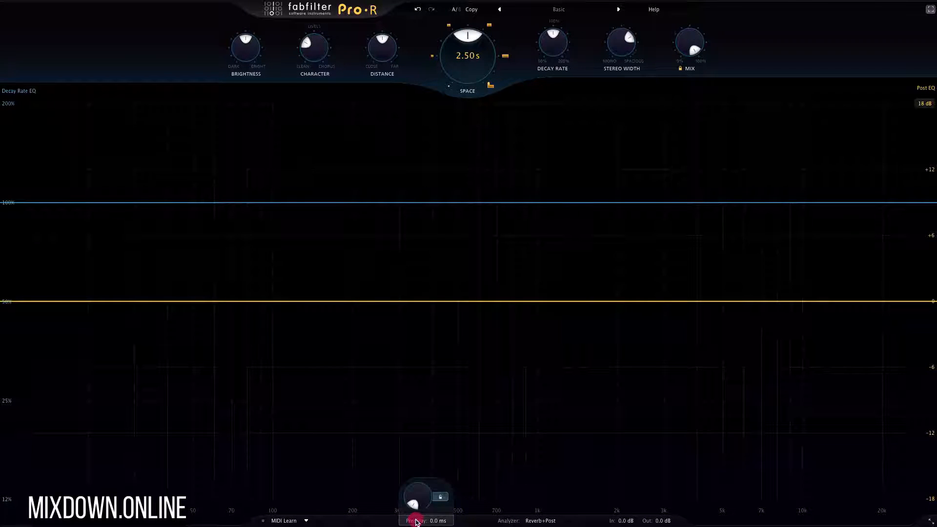
mouse_move(412, 505)
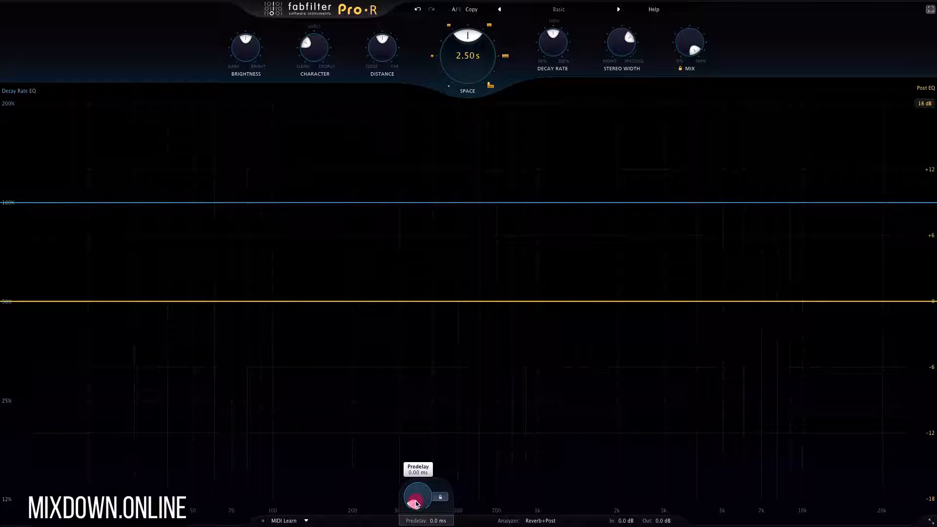
mouse_move(416, 504)
left_mouse_down()
mouse_move(409, 496)
mouse_move(438, 485)
mouse_move(422, 496)
left_mouse_up()
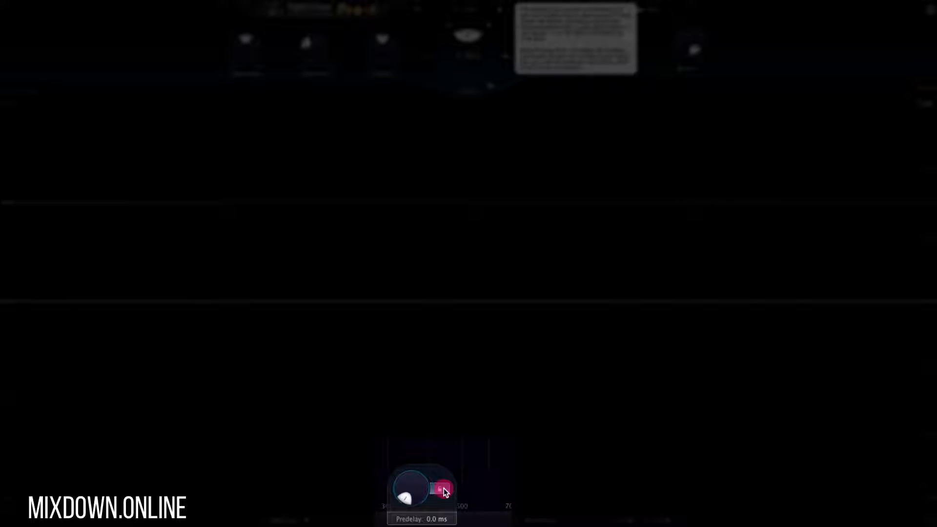
left_click(444, 489)
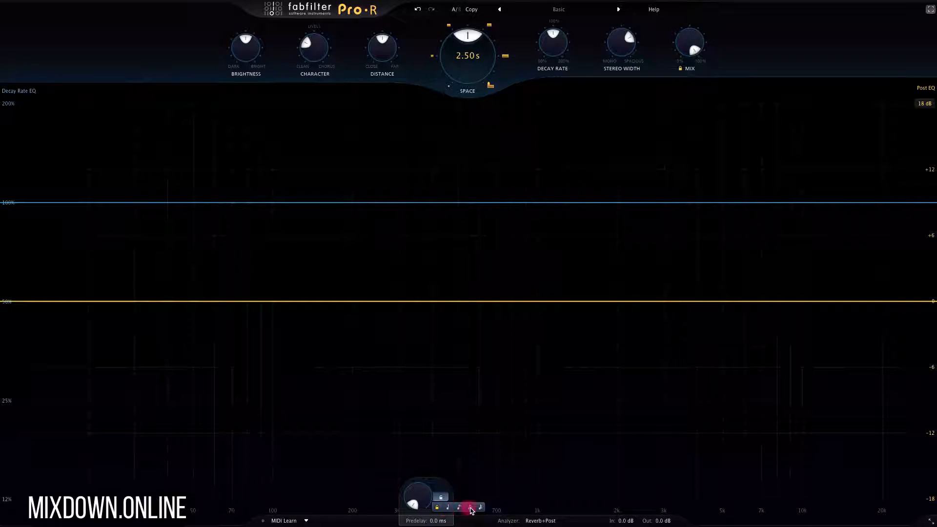
left_click(447, 509)
key("space")
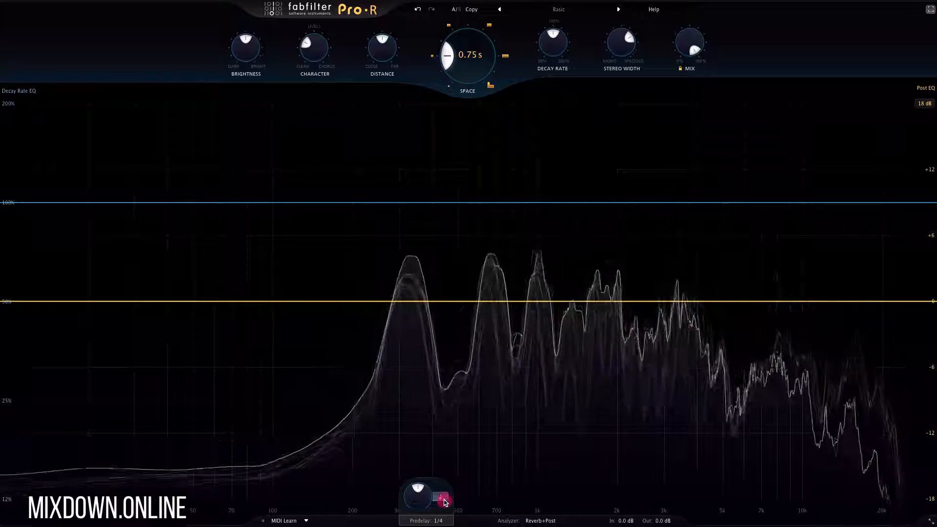
mouse_move(445, 503)
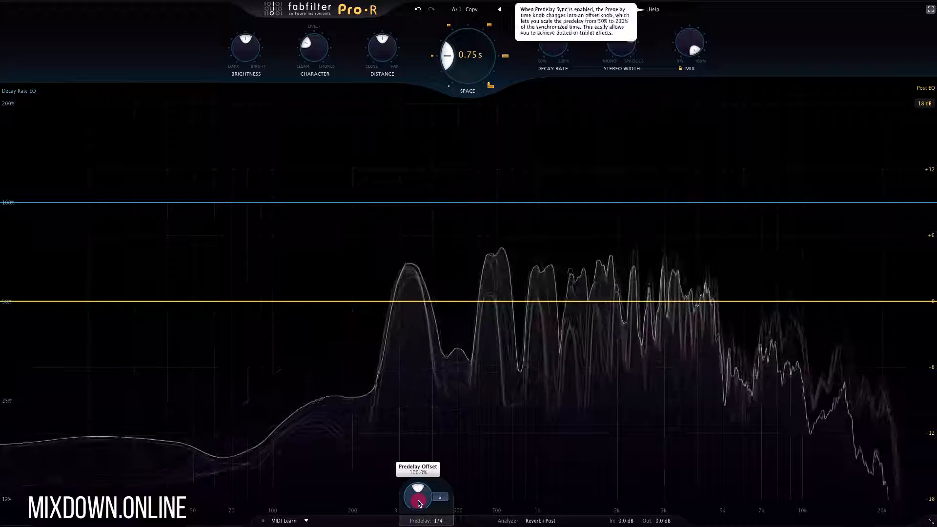
left_click_drag(418, 501, 418, 496)
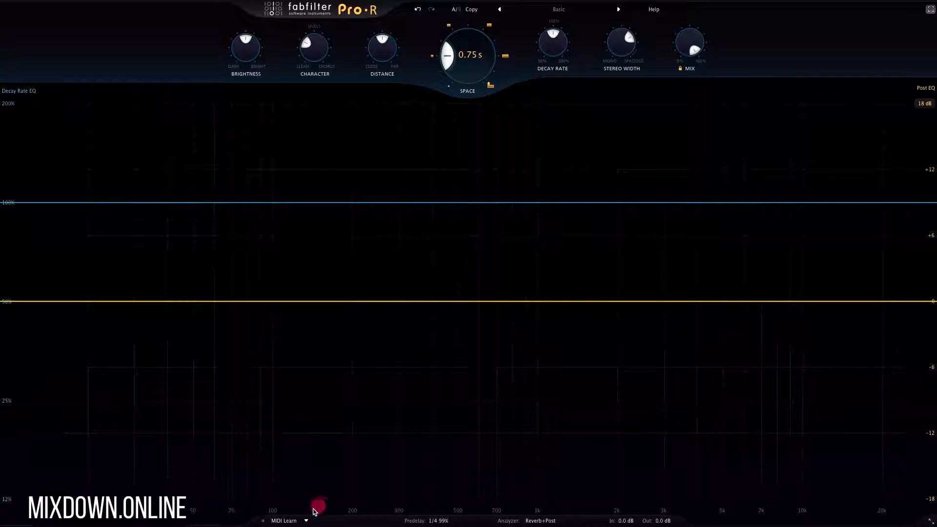
Turn on MIDI Learn mode and exit it again
left_click(283, 520)
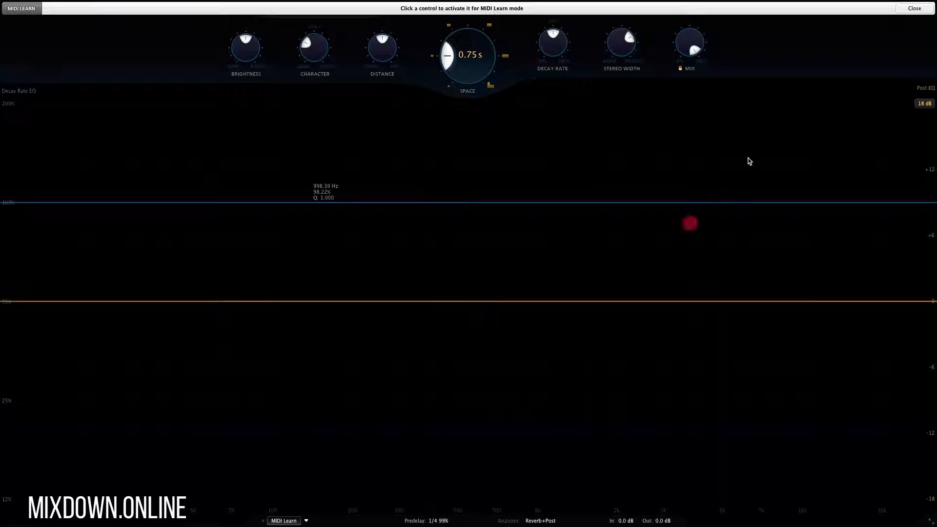
left_click(914, 9)
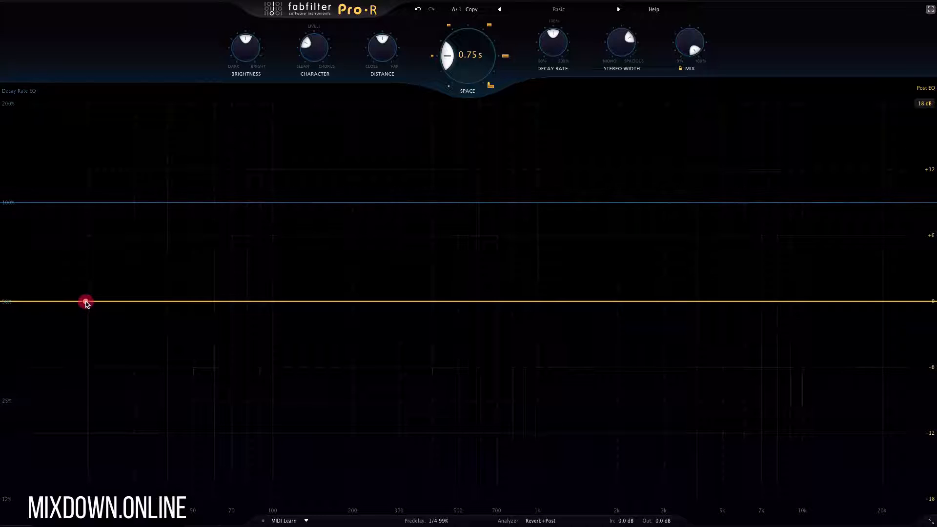
Add six Post EQ bands at about 22 Hz, 71 Hz, 278 Hz, 980 Hz, 3.75 kHz and 12.2 kHz
left_click(101, 303)
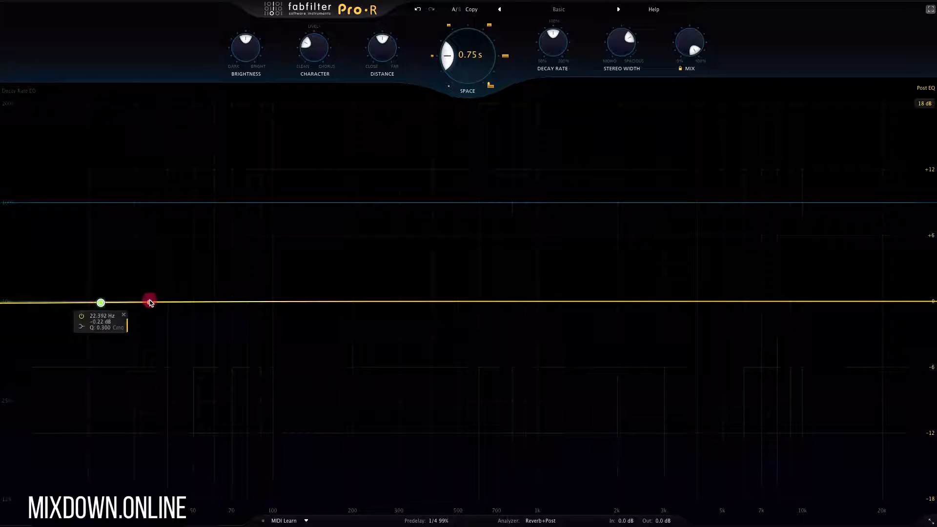
left_click(230, 304)
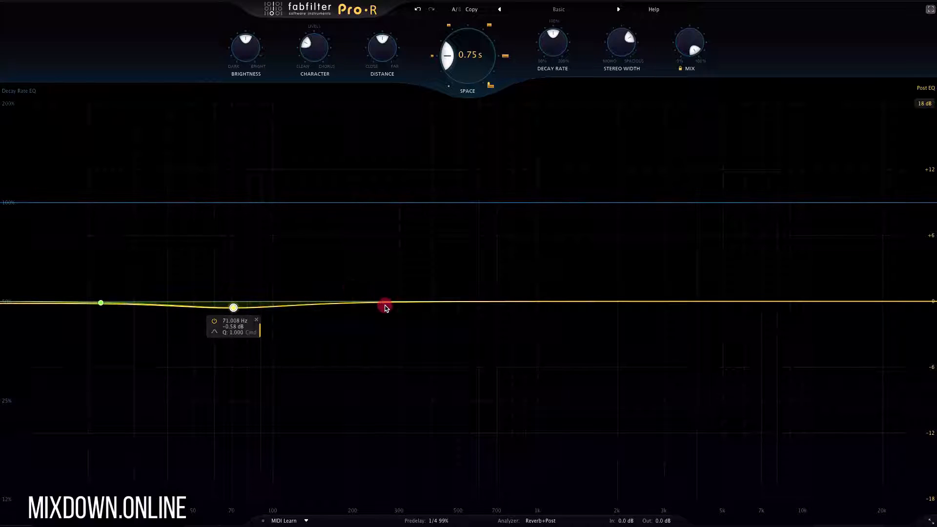
left_click(386, 304)
left_click(534, 308)
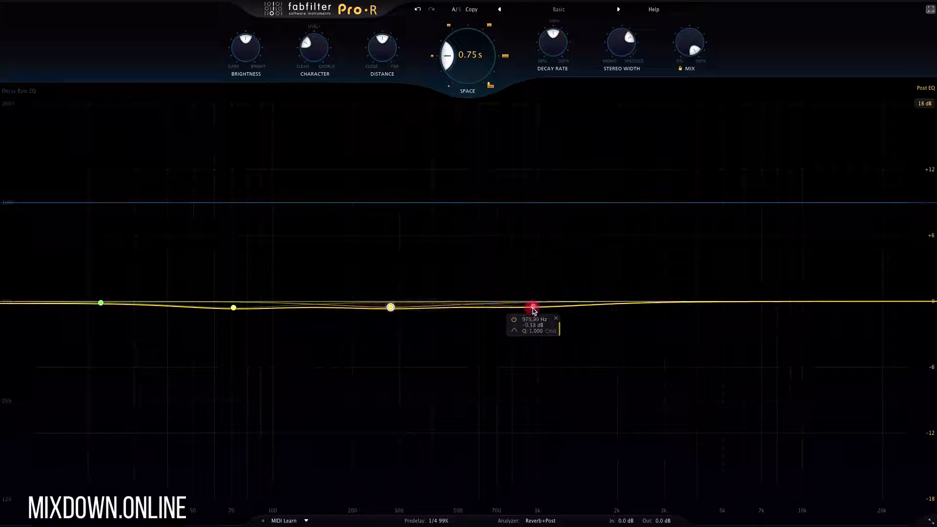
left_click(689, 306)
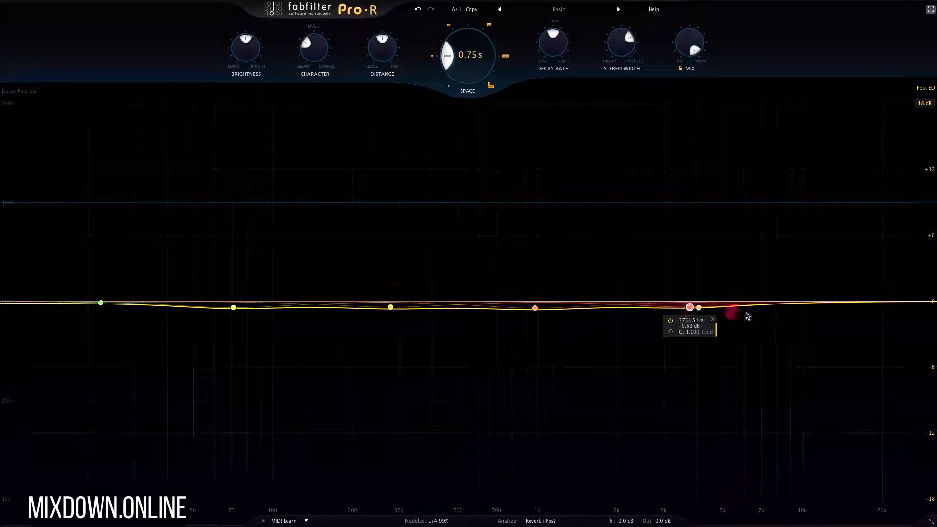
left_click(824, 304)
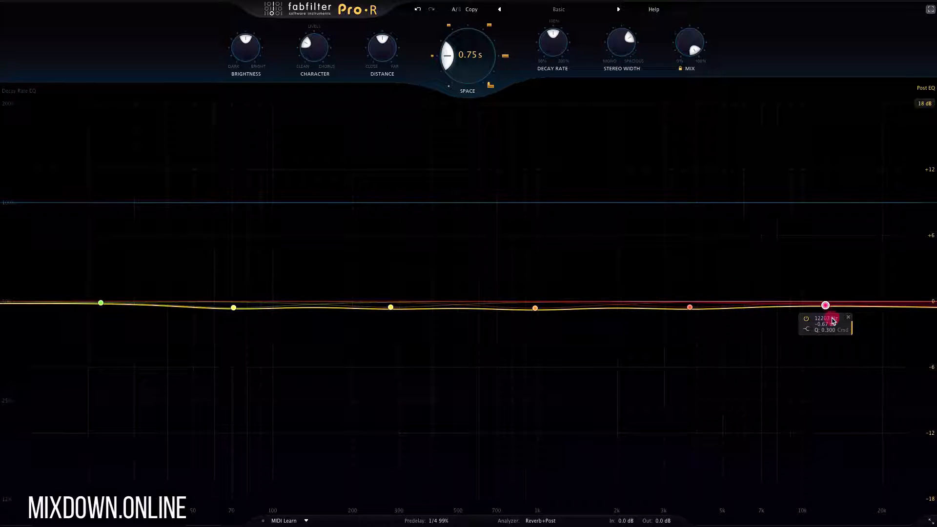
Move the lowest Post EQ band to about 25 Hz and -5.3 dB, and vary its Q between wide and narrow
right_click(102, 304)
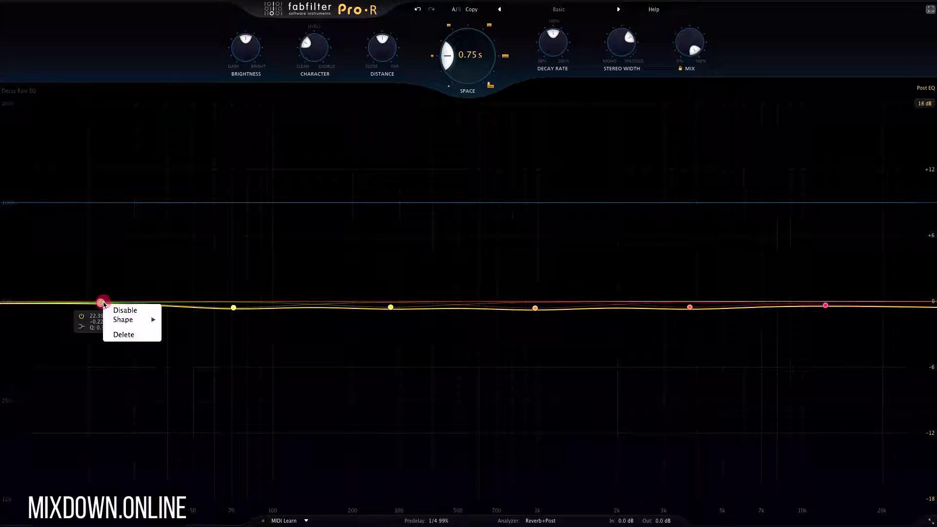
left_click(121, 321)
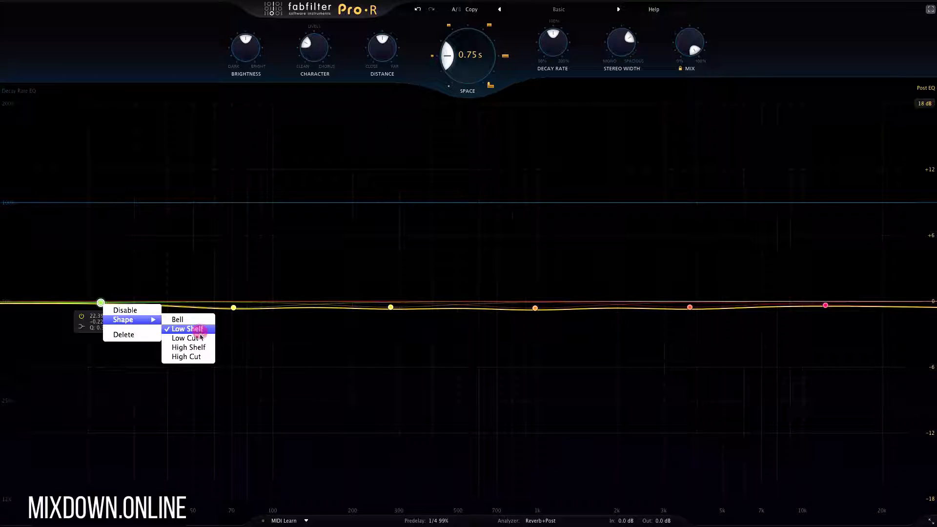
left_click(261, 347)
left_click_drag(99, 303, 114, 331)
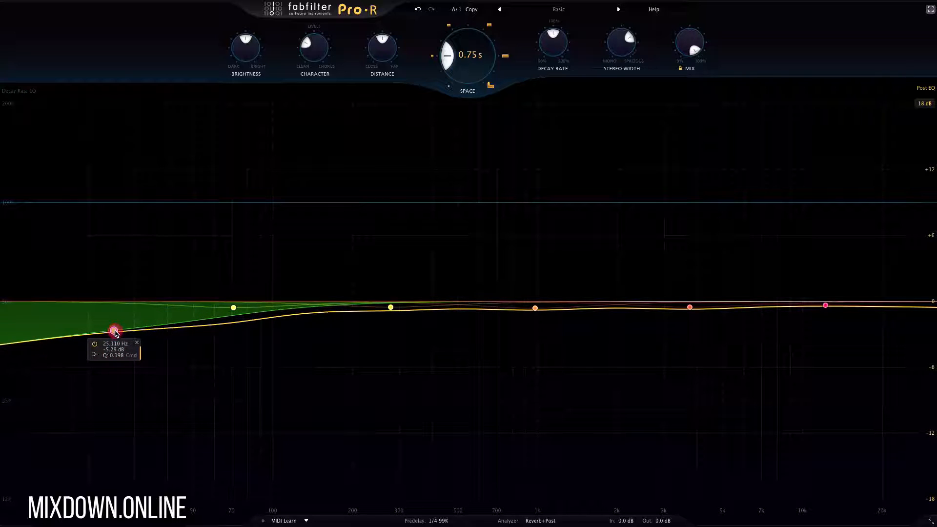
scroll(115, 333, "up", 5)
scroll(115, 332, "down", 10)
scroll(115, 332, "up", 15)
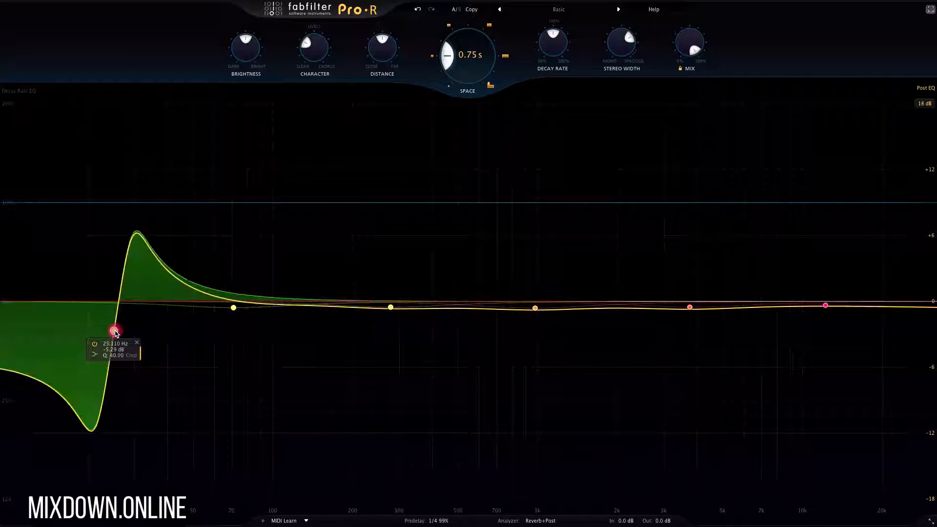
scroll(115, 332, "down", 3)
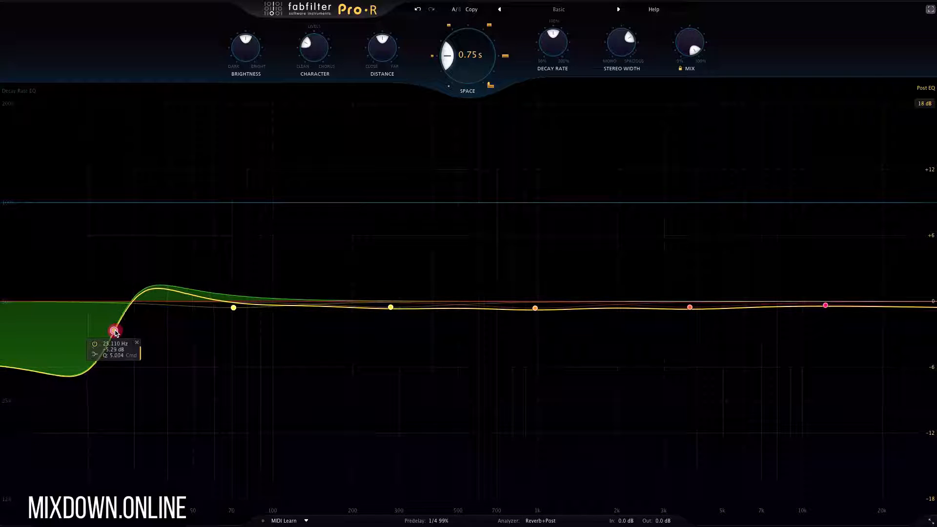
Try the High Shelf shape on the lowest Post EQ band, change it to Low Cut, and lower its Q
right_click(115, 333)
mouse_move(144, 347)
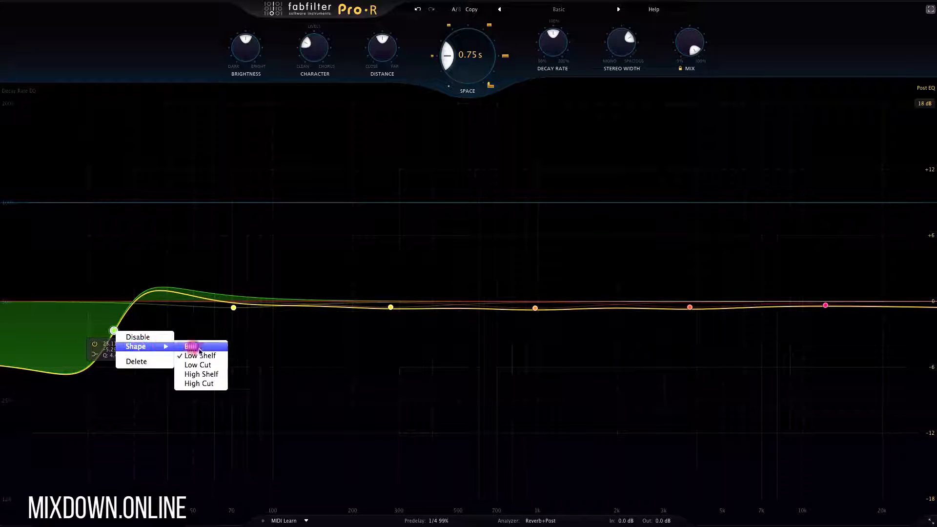
left_click(212, 375)
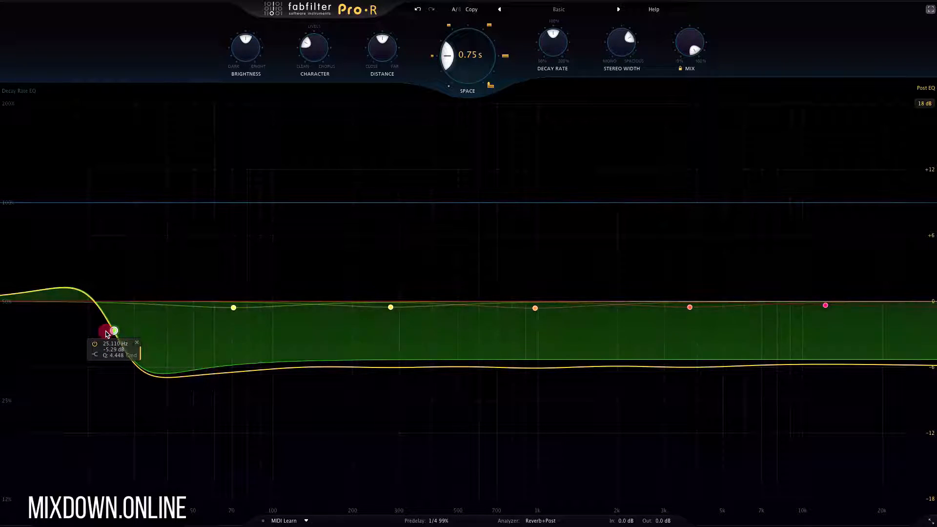
right_click(113, 331)
mouse_move(141, 347)
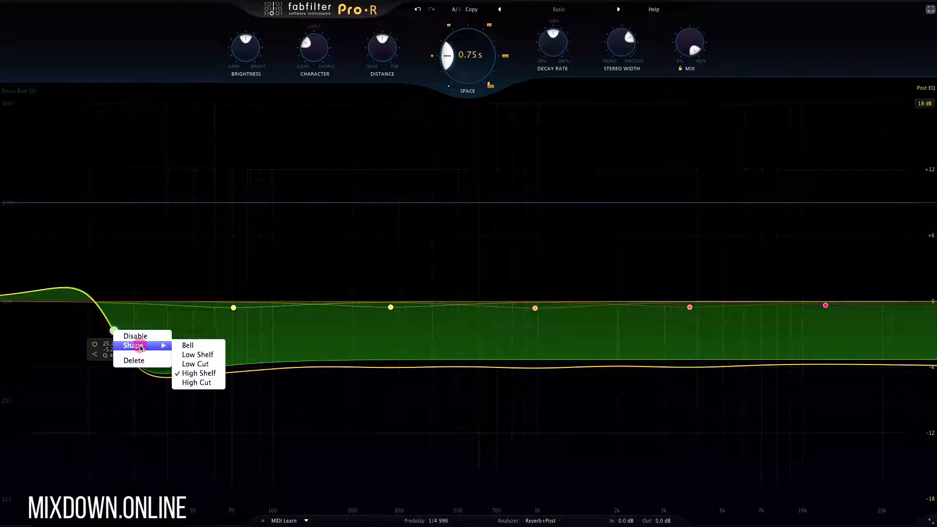
left_click(198, 365)
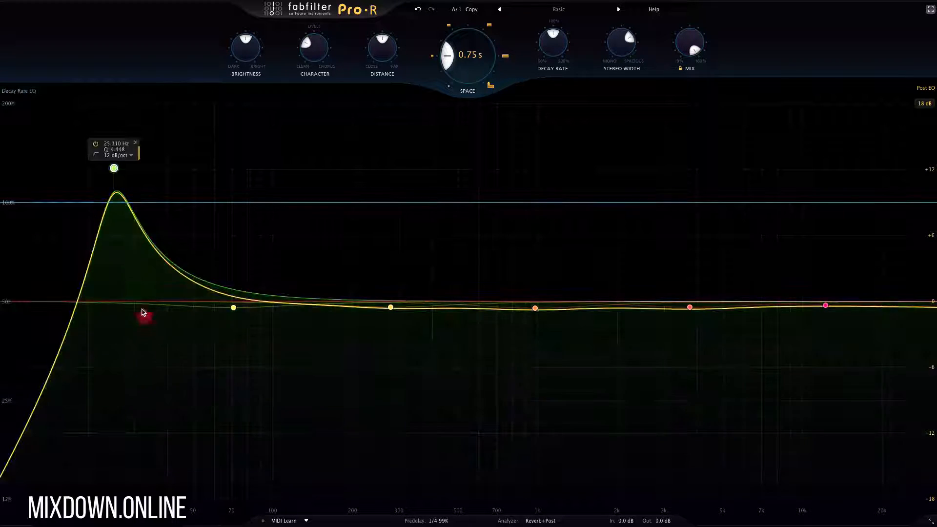
left_click_drag(115, 116, 177, 164)
left_click_drag(204, 218, 117, 287)
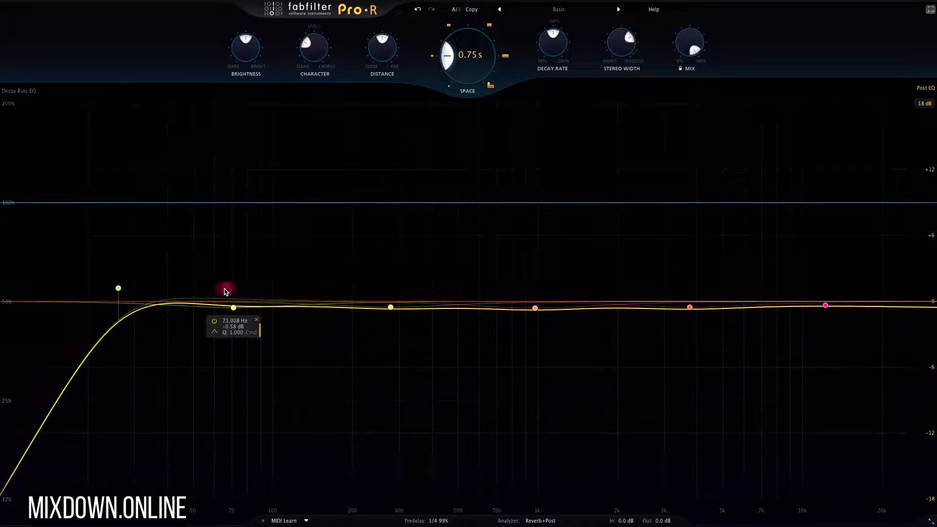
Select the three lowest Post EQ bands together, bypass and re-enable them, and delete them
left_click_drag(62, 250, 457, 347)
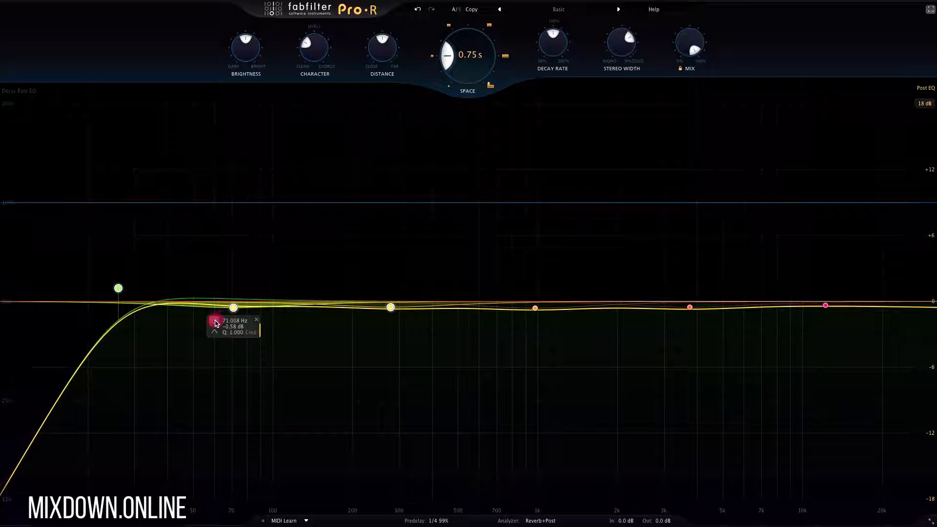
left_click(215, 323)
left_click(215, 323)
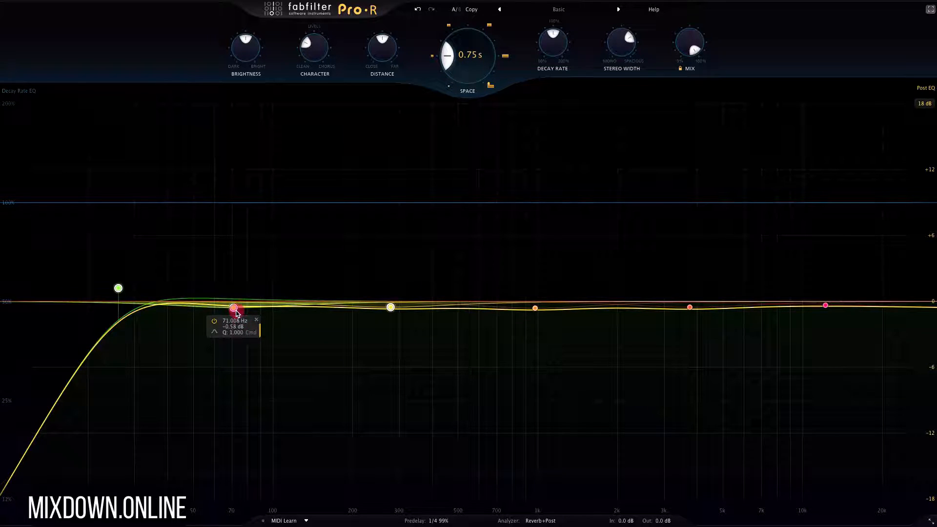
left_click(258, 320)
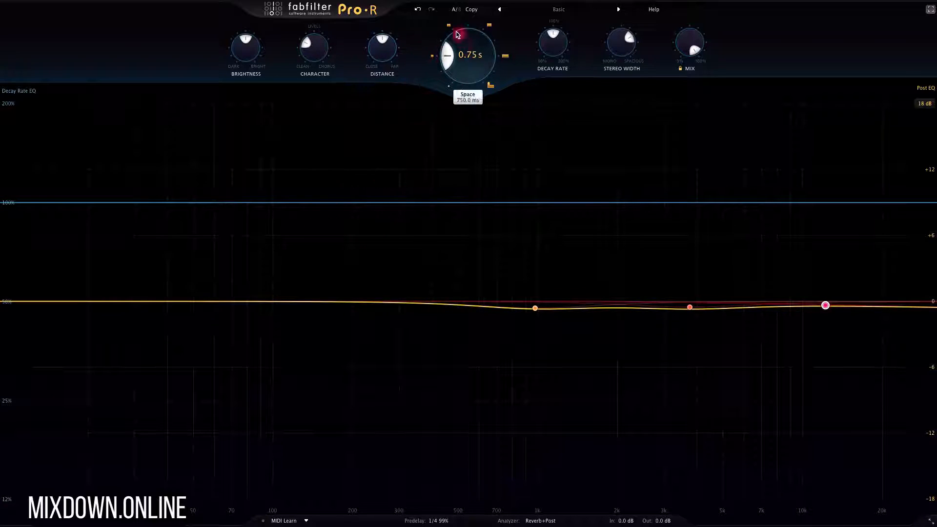
Undo the deletion of the three Post EQ bands, redo it, and undo it again
left_click(419, 10)
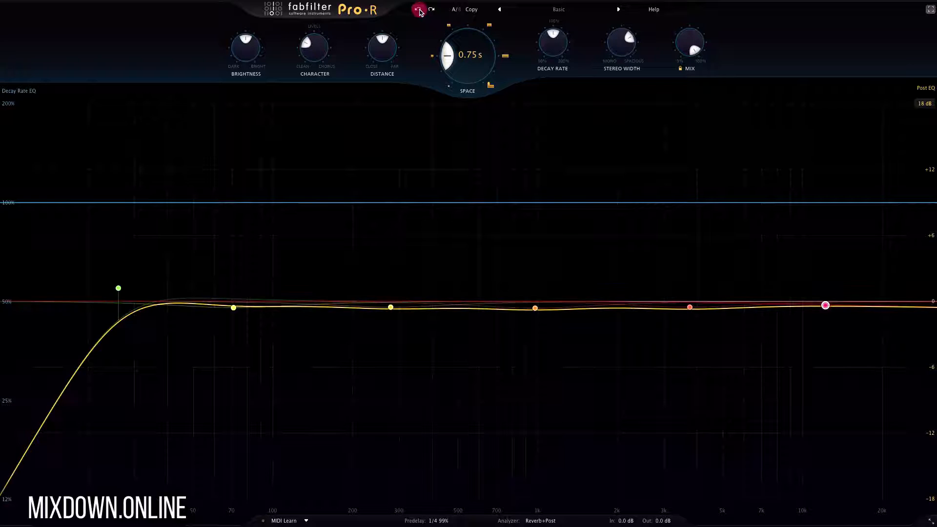
left_click(431, 9)
left_click(418, 10)
left_click(233, 321)
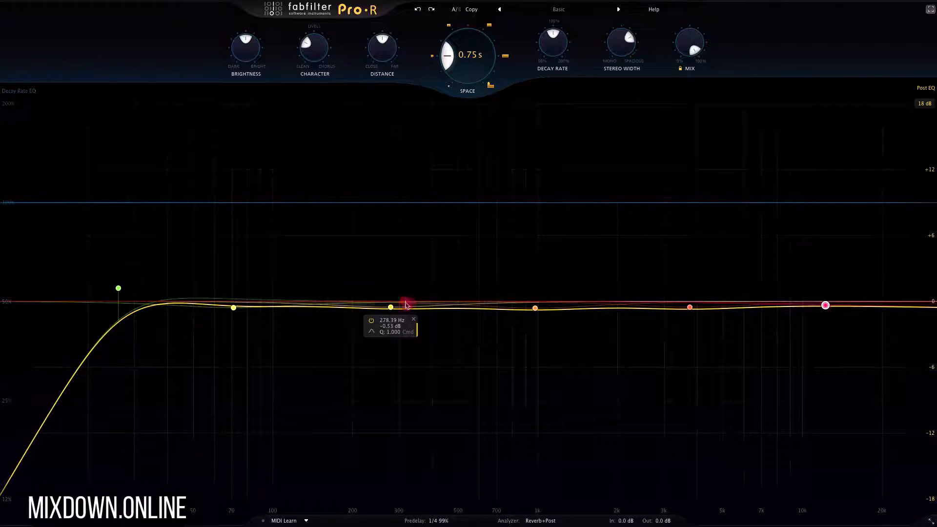
Raise the 278 Hz Post EQ band to about +3.7 dB at 266 Hz, and lower the bands near 1 kHz and 71 Hz
left_click_drag(391, 307, 385, 260)
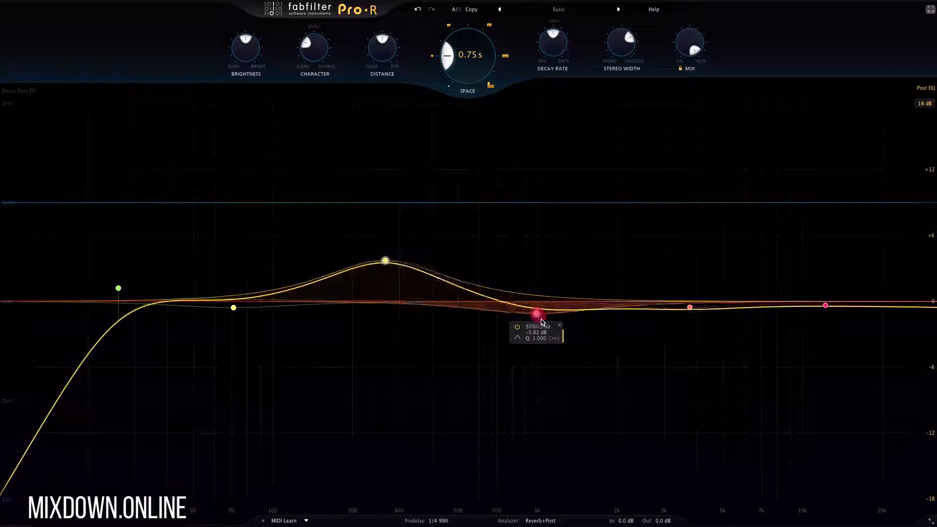
left_click_drag(536, 312, 554, 338)
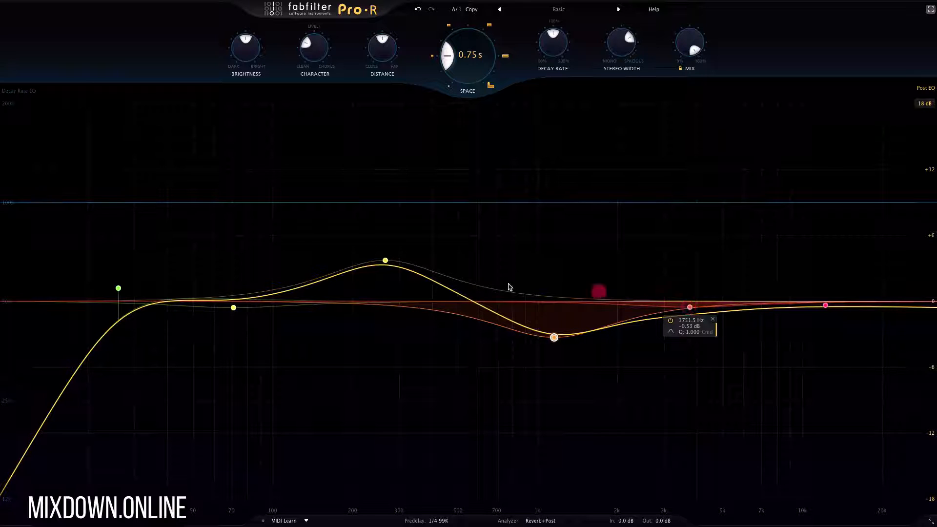
mouse_move(234, 307)
left_mouse_down()
mouse_move(235, 273)
mouse_move(260, 234)
mouse_move(443, 189)
mouse_move(224, 180)
mouse_move(224, 394)
mouse_move(318, 431)
mouse_move(389, 439)
mouse_move(232, 325)
left_mouse_up()
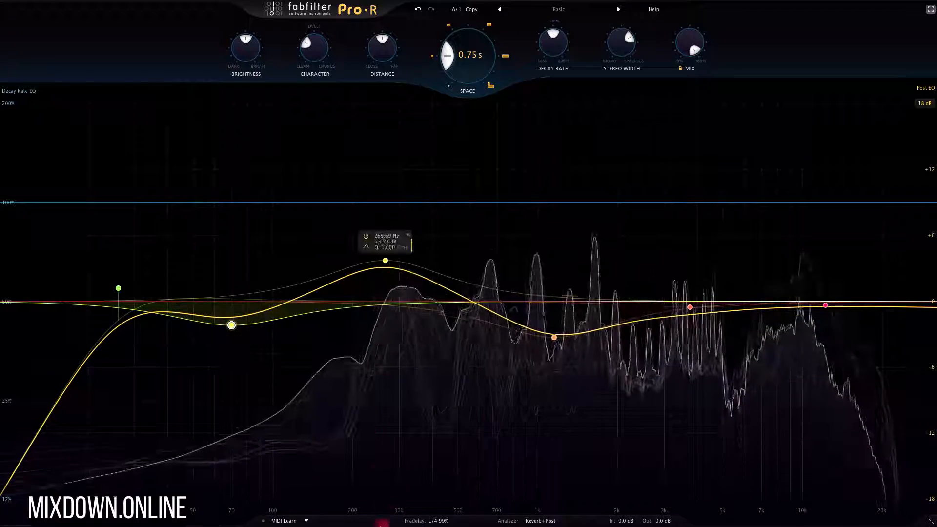
mouse_move(436, 518)
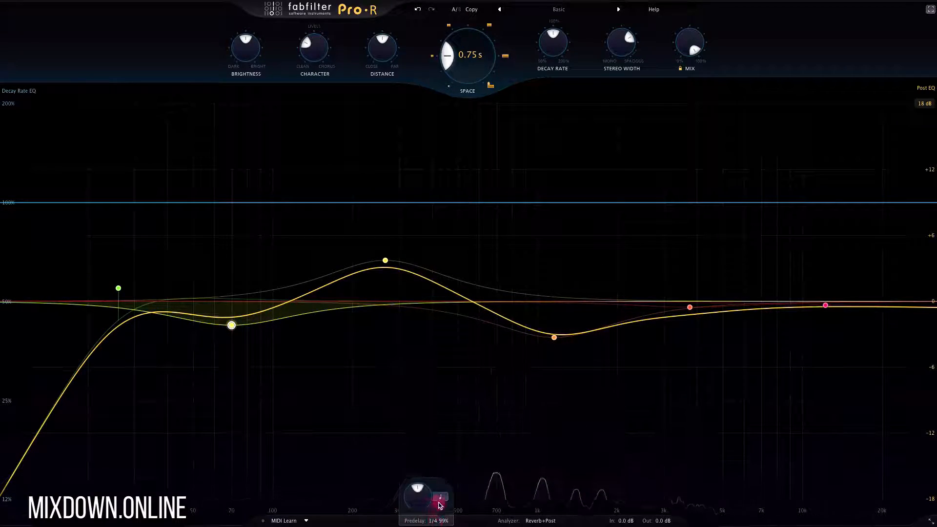
Turn off tempo sync for the predelay and return it to 0.0 ms
left_click(440, 498)
left_click(438, 508)
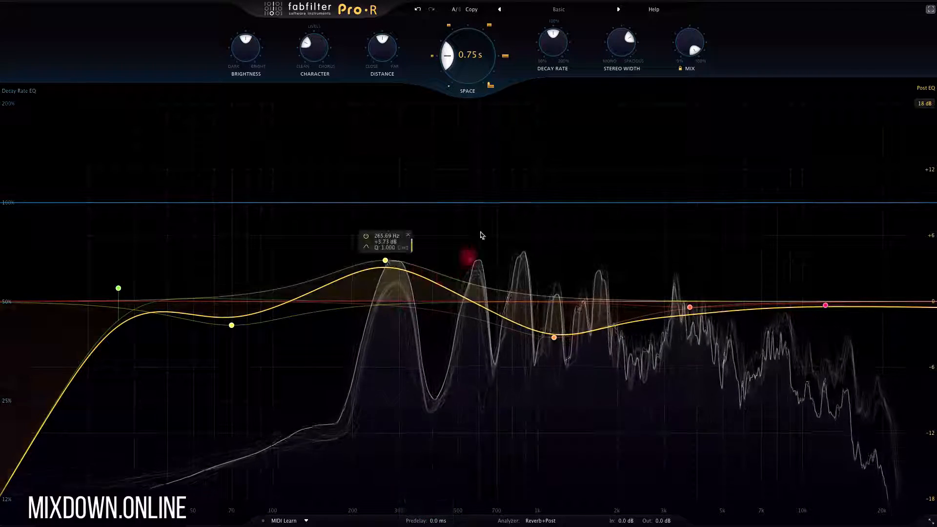
Raise Space to about 2.03 s and pull the 266 Hz Post EQ band down and lower in frequency
left_click_drag(478, 67, 473, 40)
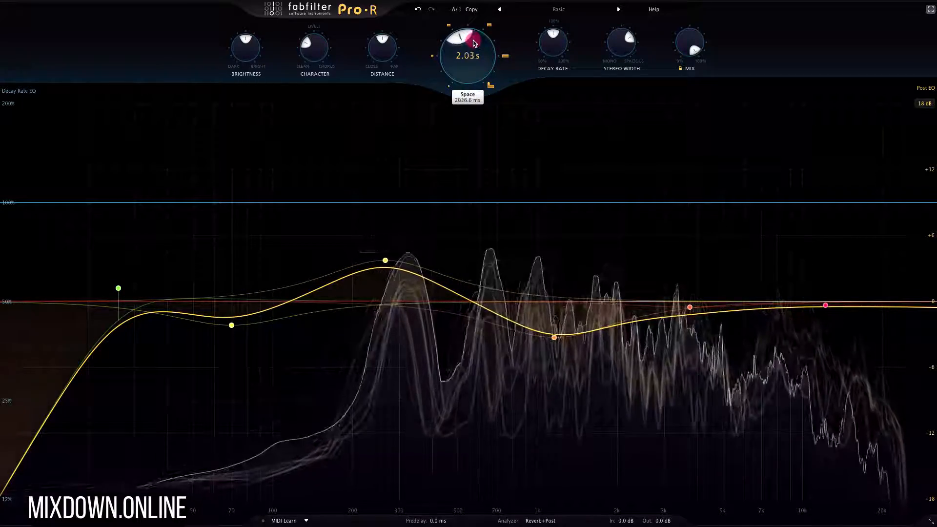
left_click_drag(386, 254, 317, 320)
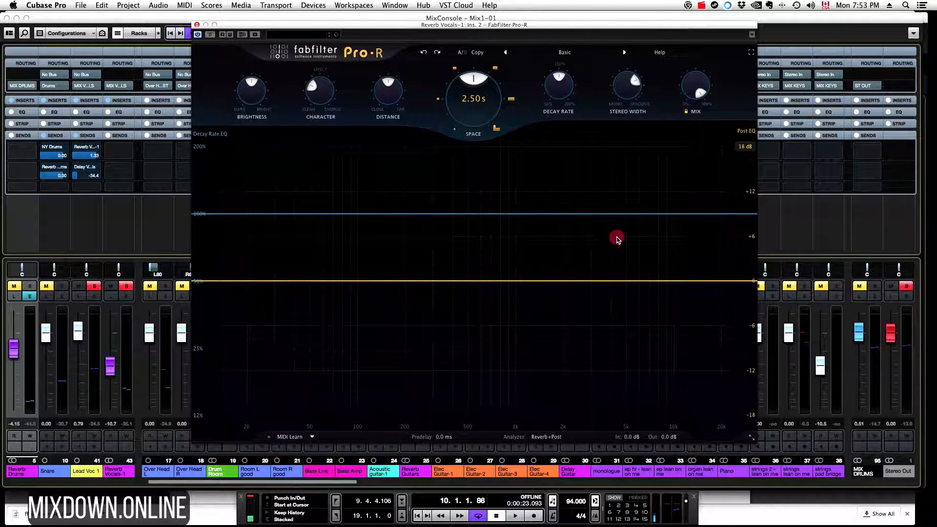
Set Space to 0.75 s and add a Decay Rate EQ band at about 949 Hz and 200%, auditioning it with playback
mouse_move(477, 88)
left_click_drag(474, 88, 439, 101)
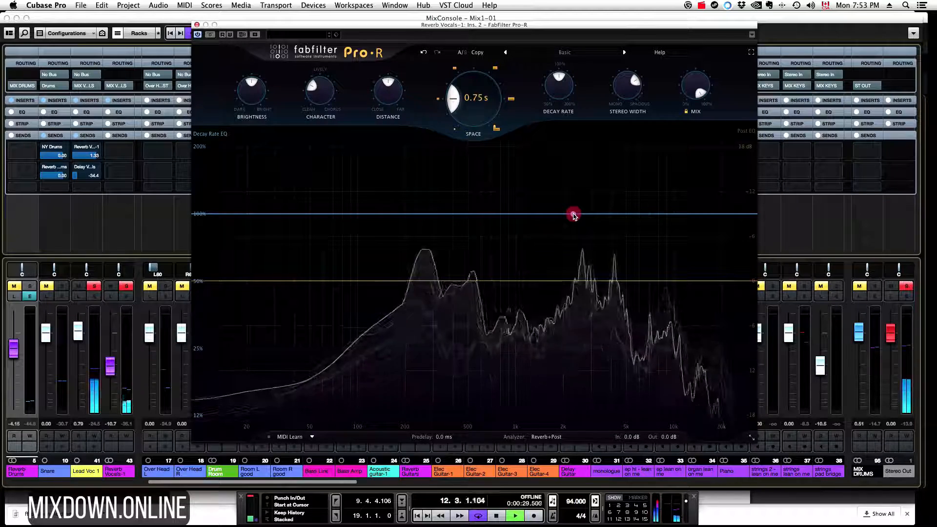
left_click_drag(573, 215, 512, 147)
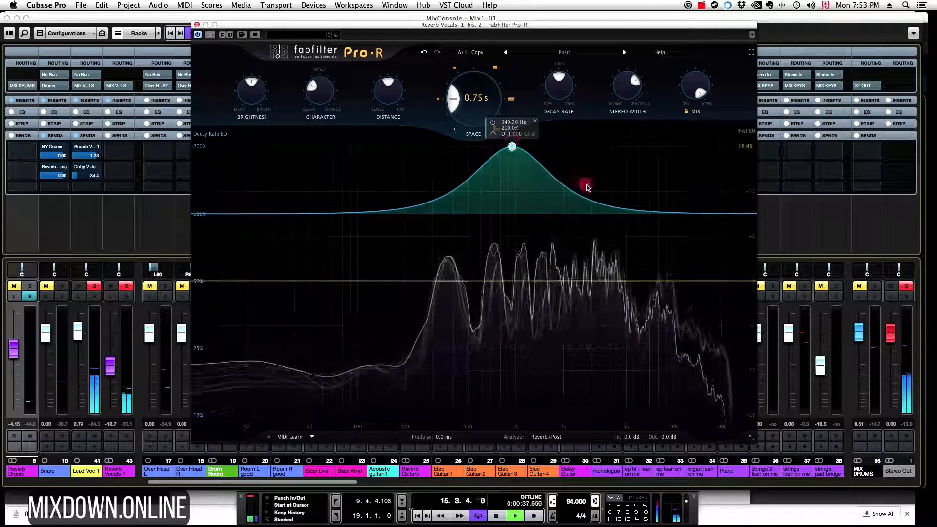
key("space")
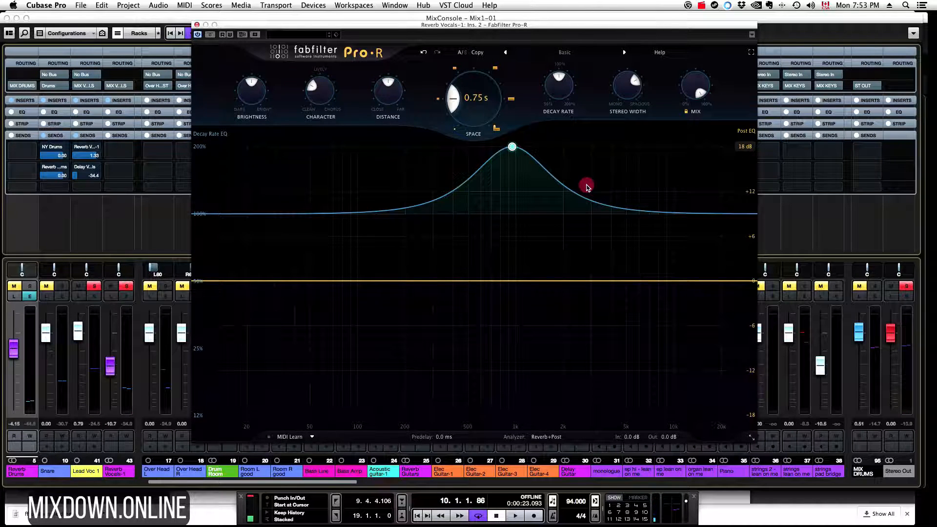
key("space")
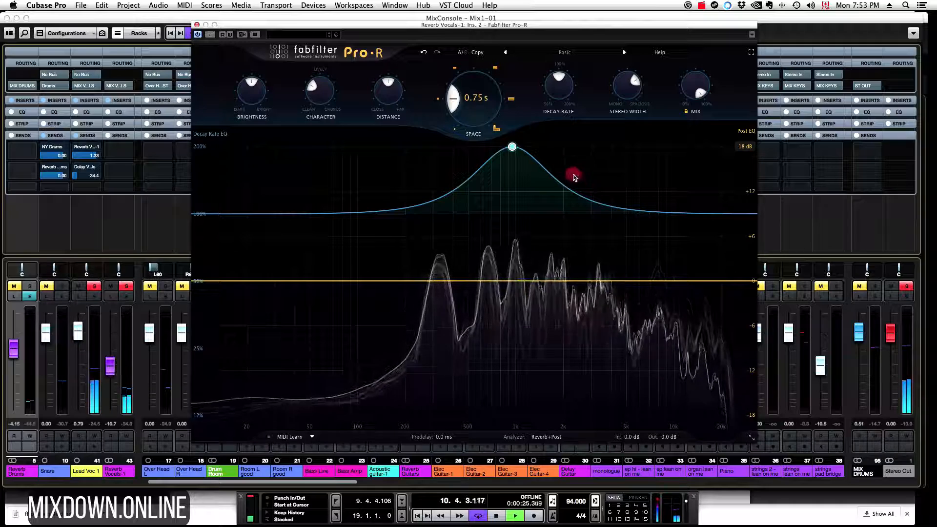
Bypass and re-enable the Decay Rate band, and sweep it at 200% up to about 6.5 kHz and down to about 107 Hz
mouse_move(510, 147)
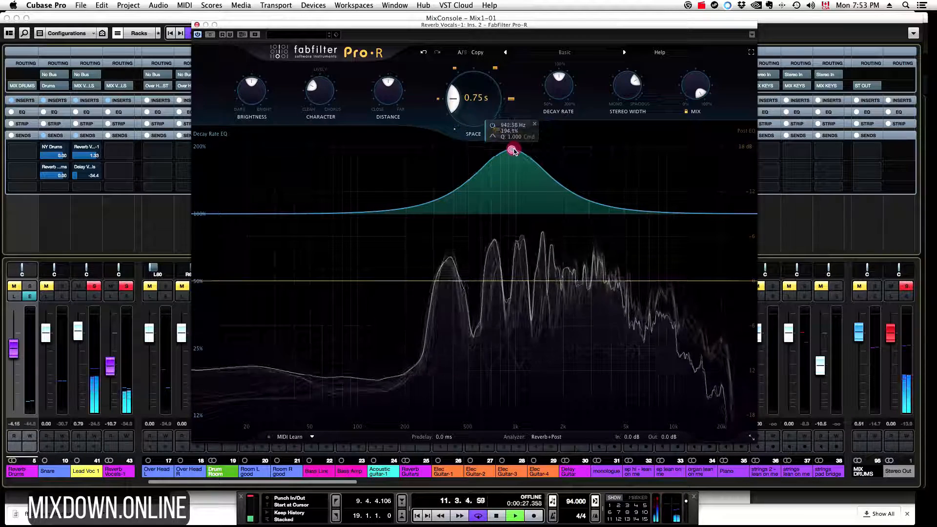
left_click(492, 126)
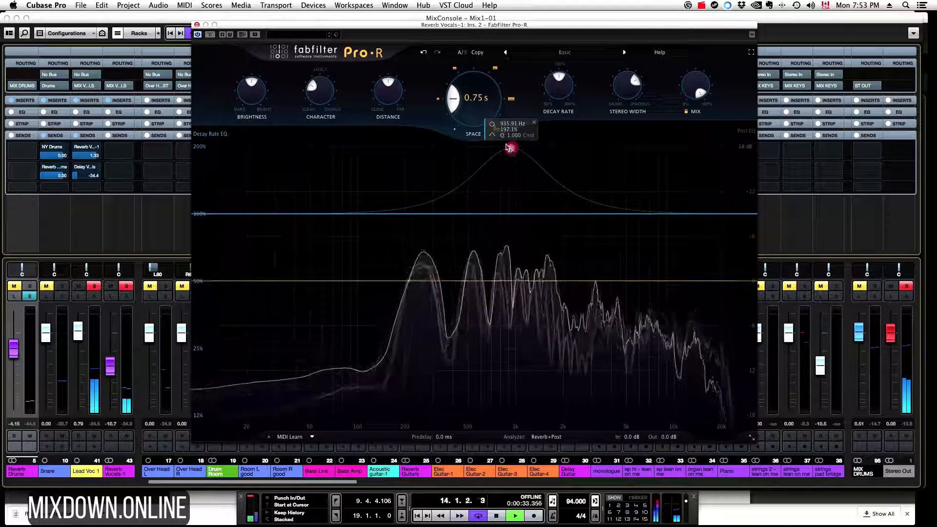
left_click(492, 124)
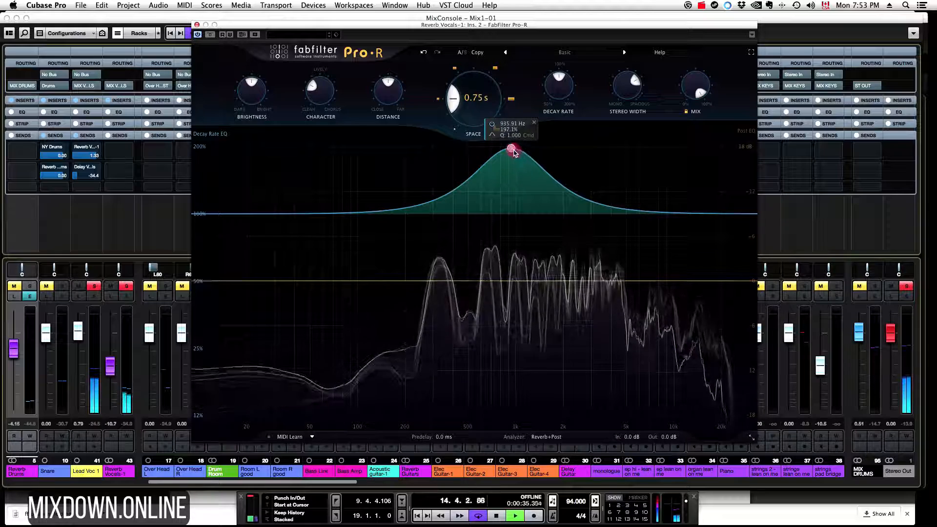
left_click_drag(512, 150, 644, 147)
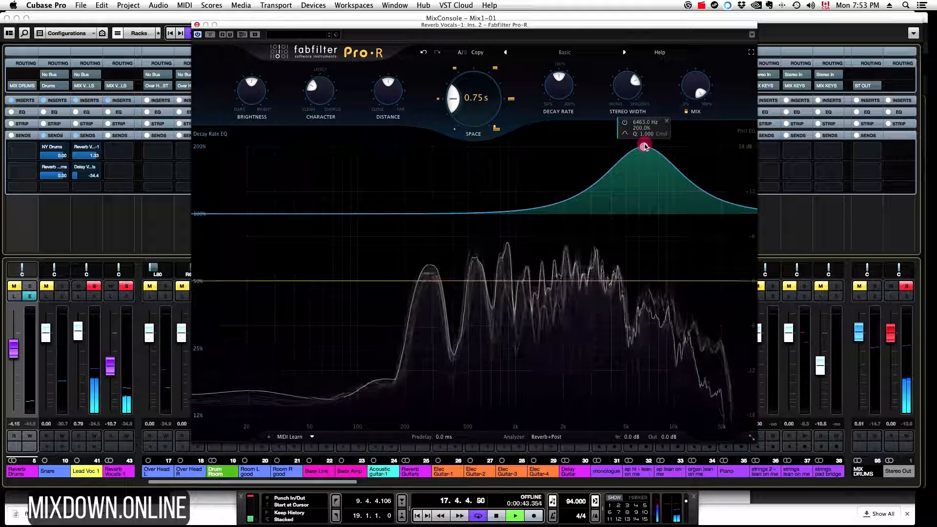
left_click_drag(644, 147, 363, 145)
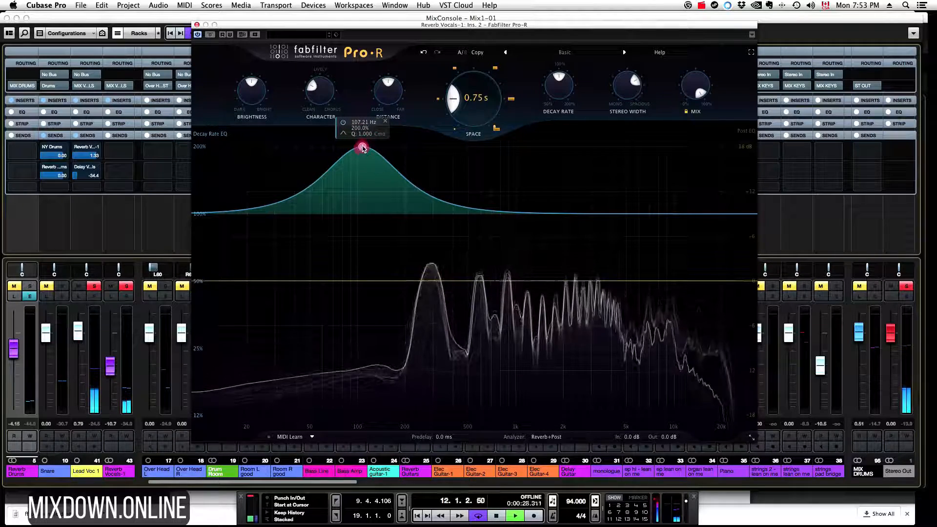
Shape three Decay Rate bands, placing the highest at about 1736 Hz and 200%, and try narrow and wide Q values before settling near 1
left_click_drag(481, 212, 381, 198)
left_click_drag(524, 209, 553, 148)
scroll(554, 148, "down", 10)
scroll(553, 148, "up", 10)
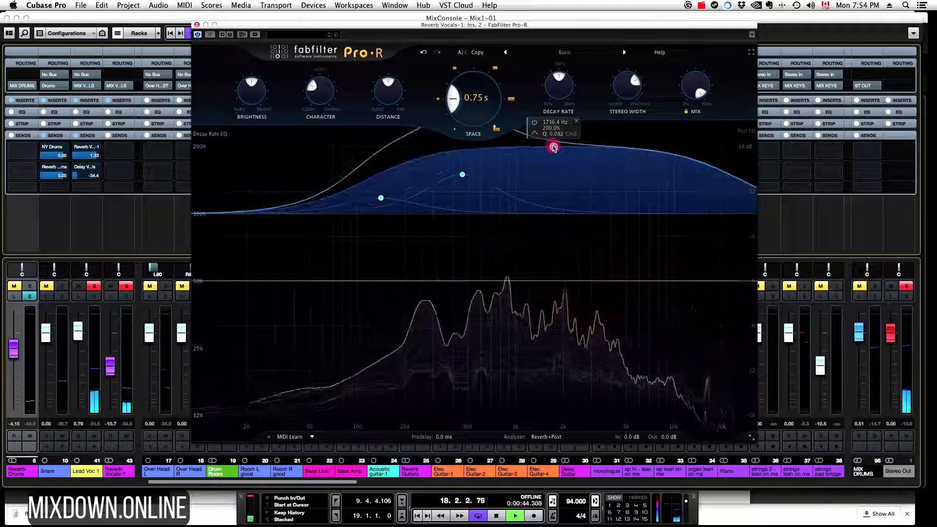
scroll(553, 148, "down", 1)
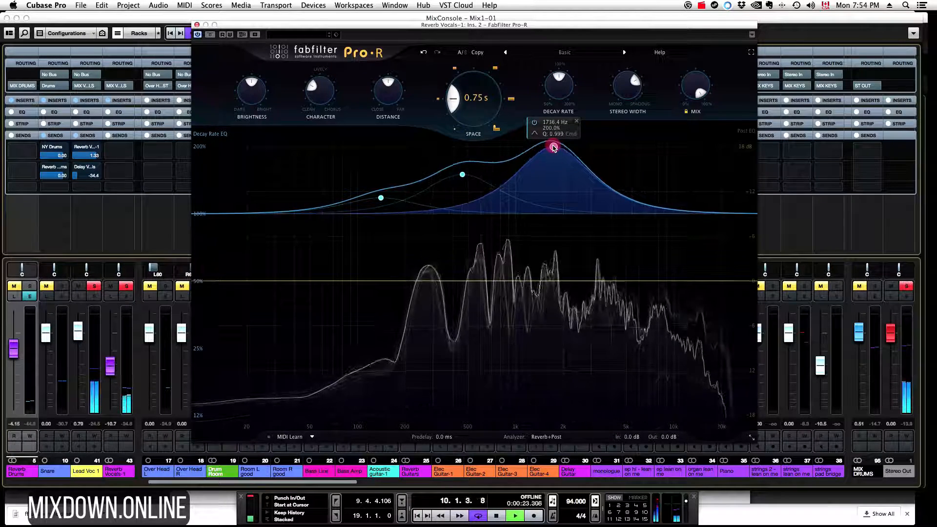
Pull the middle Decay Rate band below 100% and place the highest at about 1724 Hz with Q about 0.49
left_click_drag(554, 148, 569, 146)
left_click_drag(462, 175, 478, 245)
left_click_drag(570, 147, 554, 145)
scroll(567, 147, "down", 5)
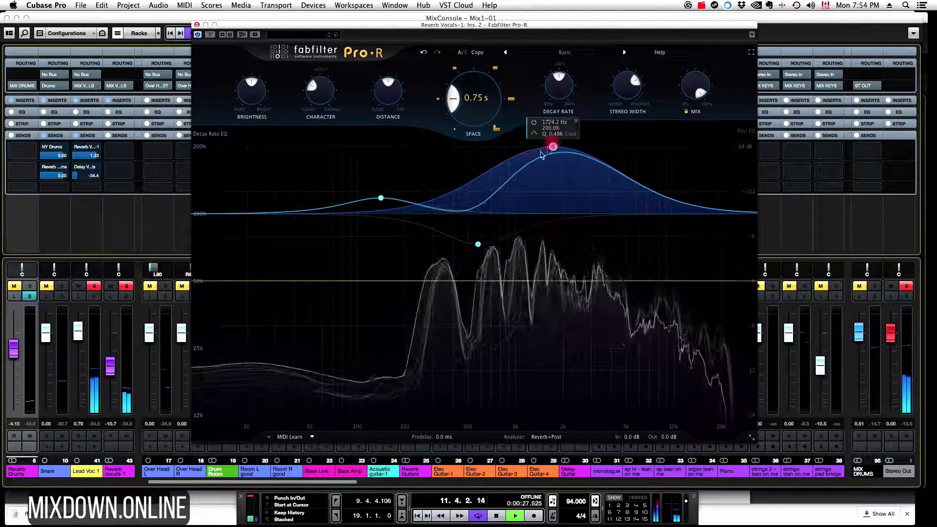
Raise the lowest Decay Rate band to about 180% at 133 Hz and slightly deepen the middle band's cut
left_click_drag(380, 198, 376, 157)
mouse_move(478, 244)
left_mouse_down()
mouse_move(478, 276)
mouse_move(473, 252)
left_mouse_up()
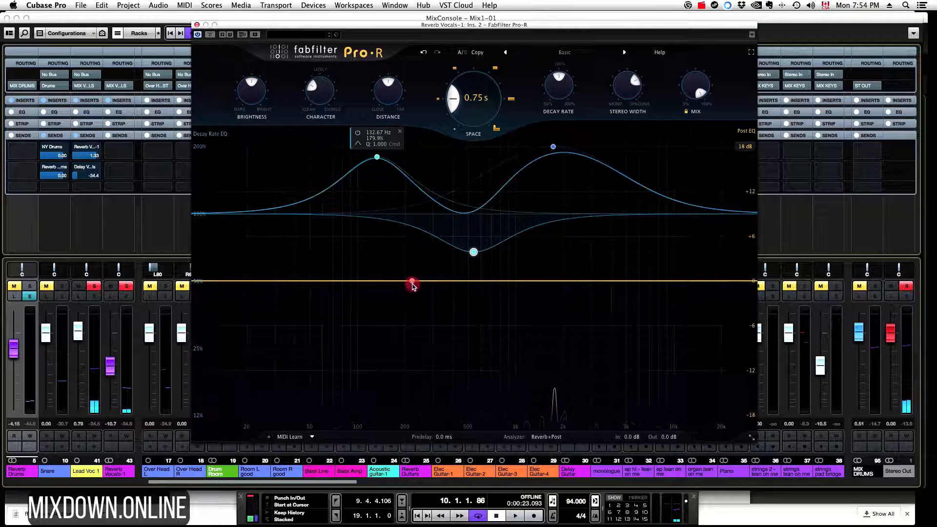
Add a small Post EQ cut near 250 Hz and a low shelf of about −24.4 dB near 115 Hz with Q 0.78
left_click_drag(413, 281, 452, 301)
left_click_drag(226, 281, 300, 351)
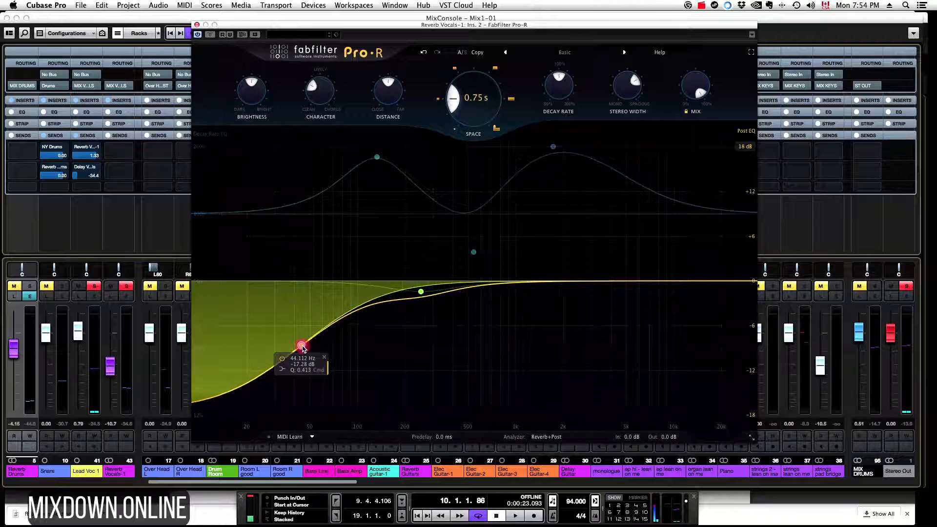
key("space")
left_click_drag(302, 347, 340, 405)
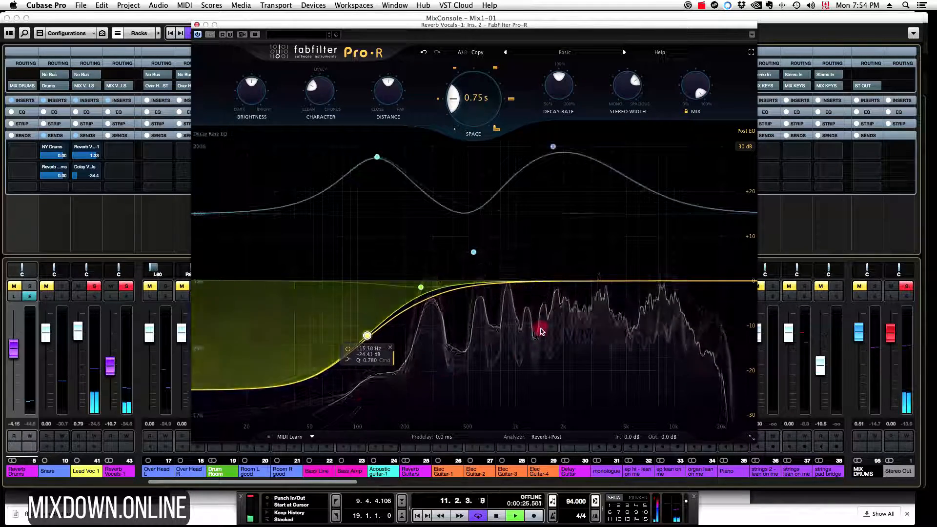
Add a Post EQ cut of about −2.9 dB near 300 Hz and shift the middle Decay Rate band higher in frequency
left_click_drag(464, 293, 436, 304)
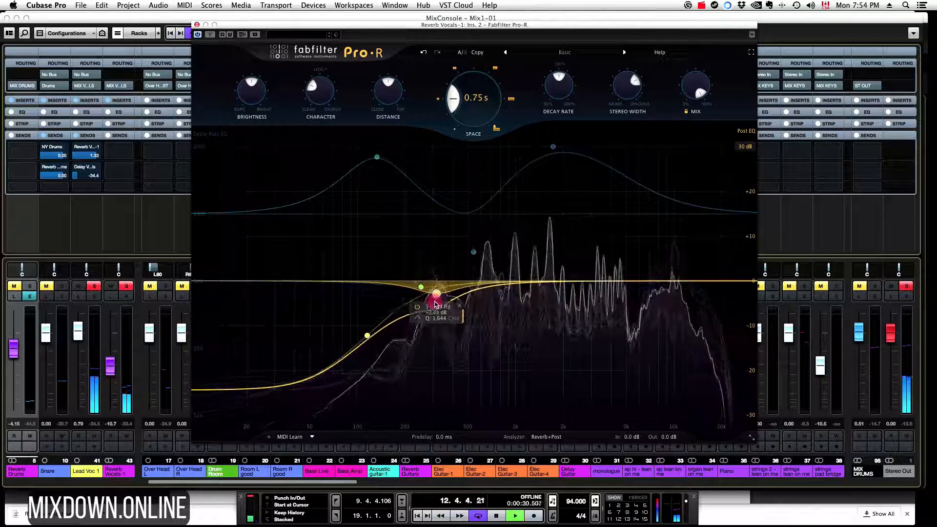
left_click_drag(470, 261, 494, 255)
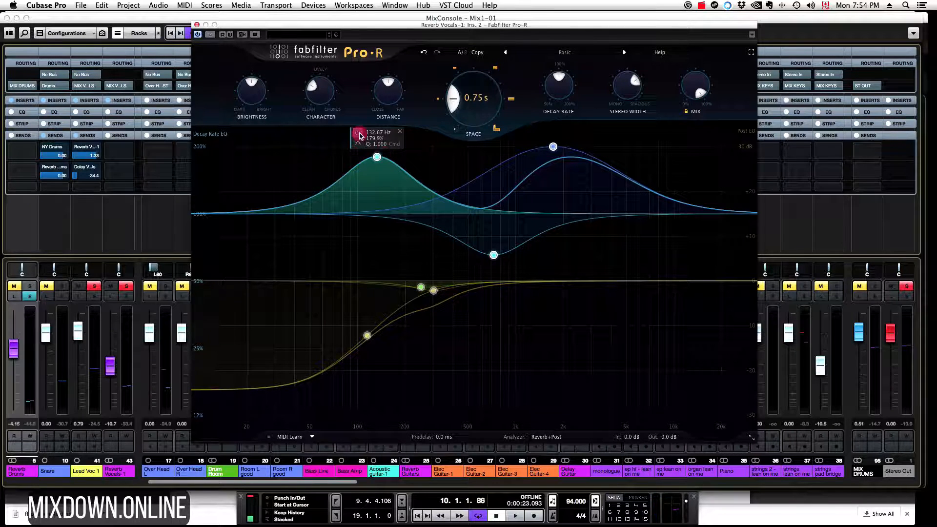
Bypass and re-enable all Decay Rate and Post EQ bands together several times during playback to compare the sound
left_click(358, 134)
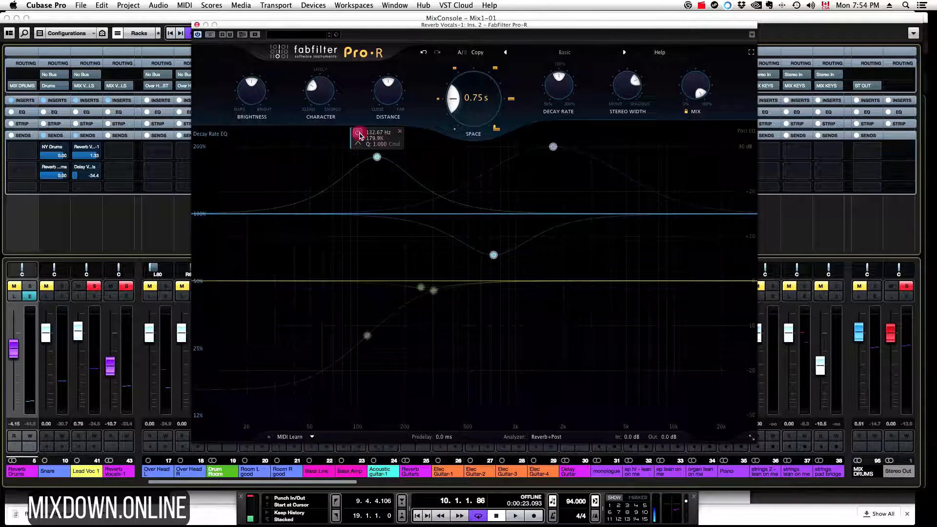
left_click(358, 133)
left_click(359, 133)
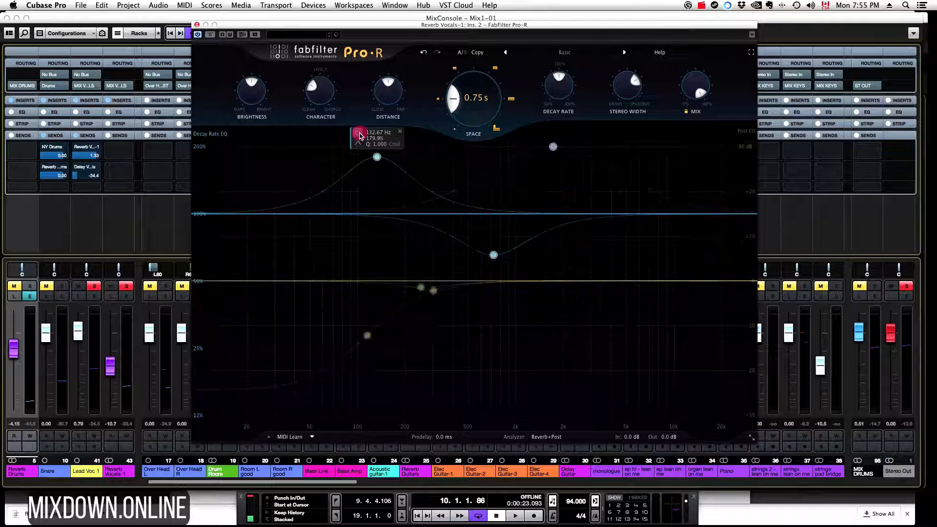
key("space")
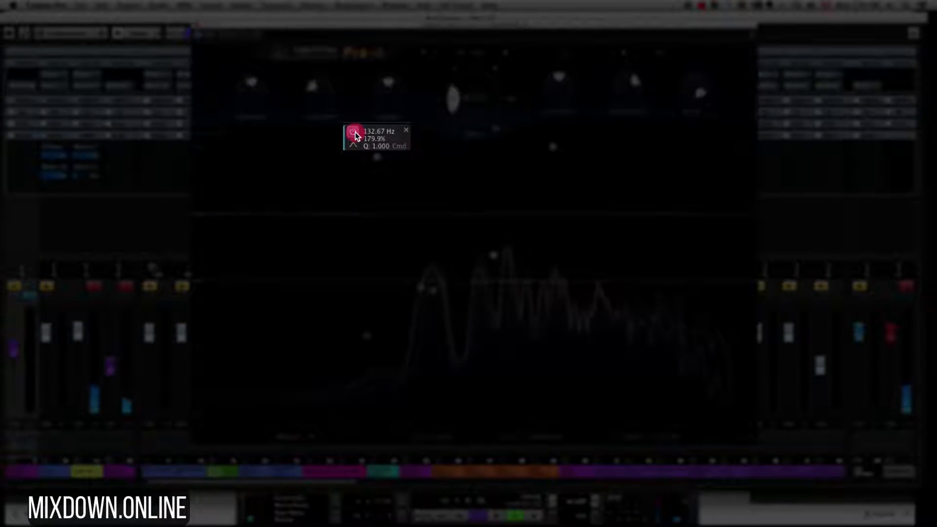
left_click(354, 133)
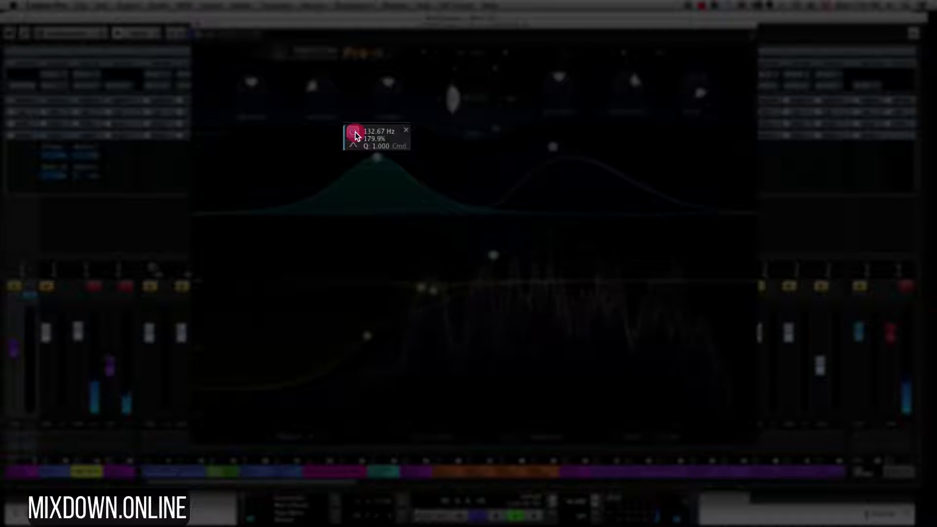
left_click(356, 134)
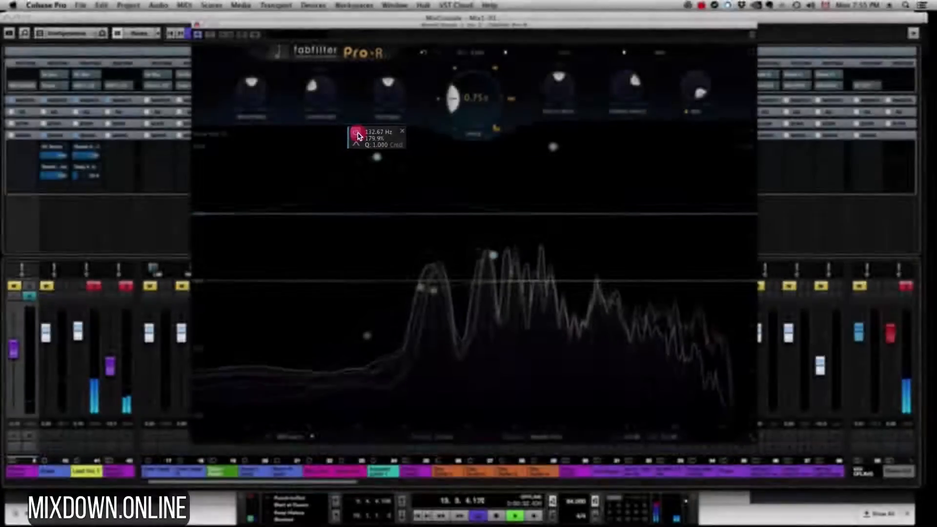
left_click(359, 135)
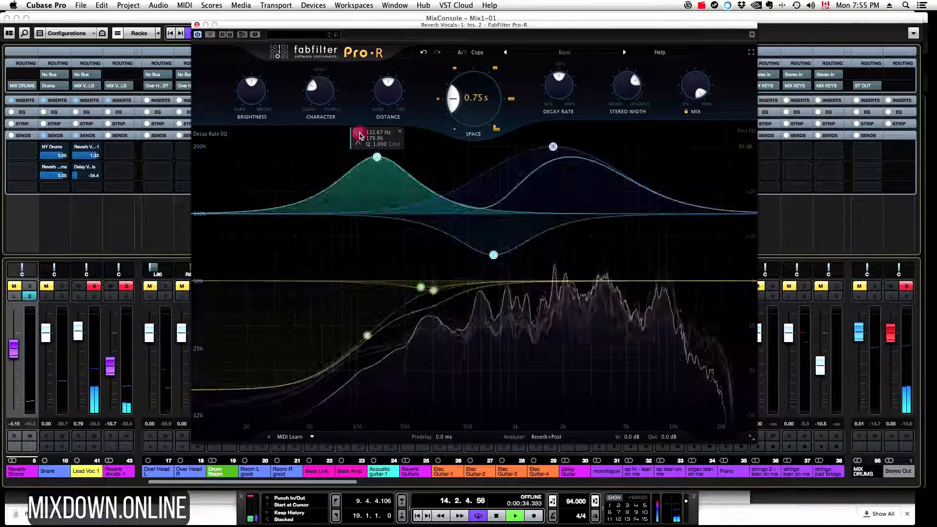
key("space")
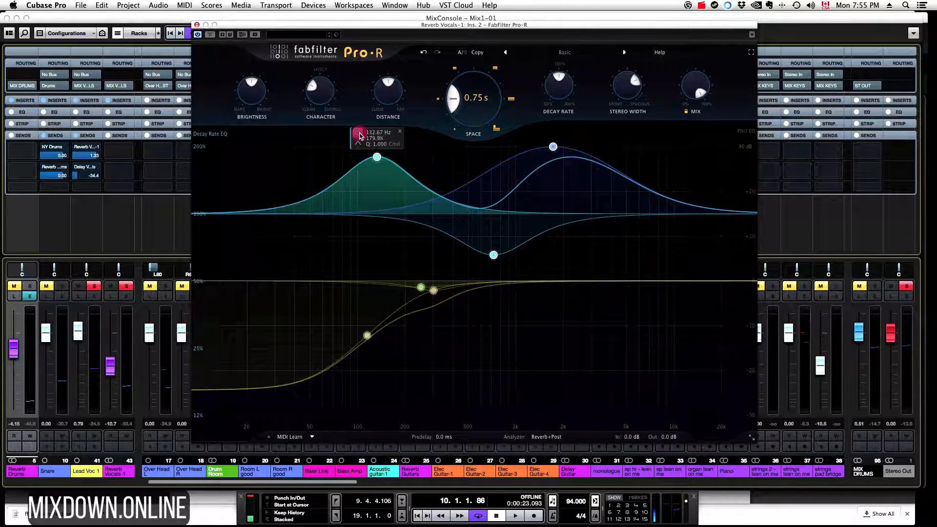
Load the Medium preset Vocal Gold Room, start playback, and lower the Reverb Vocals-1 fader to −13.2 dB
left_click(565, 53)
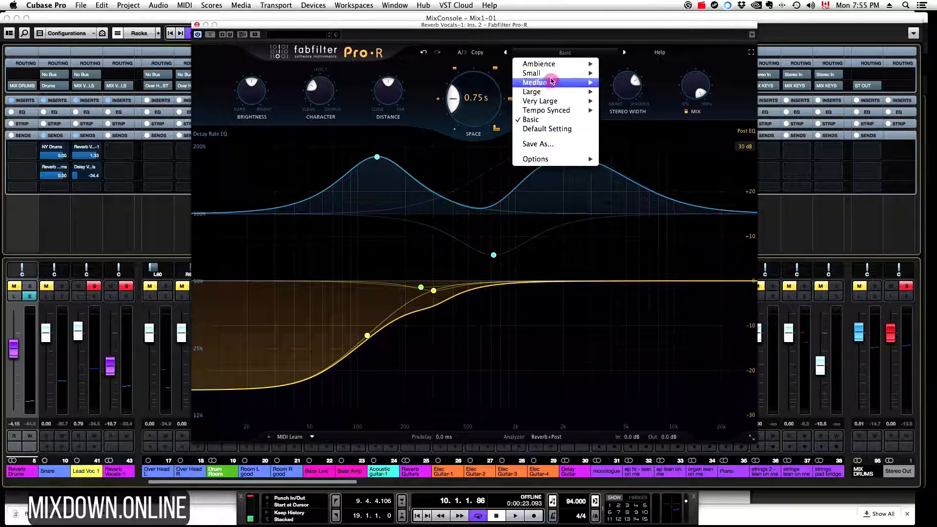
left_click(551, 83)
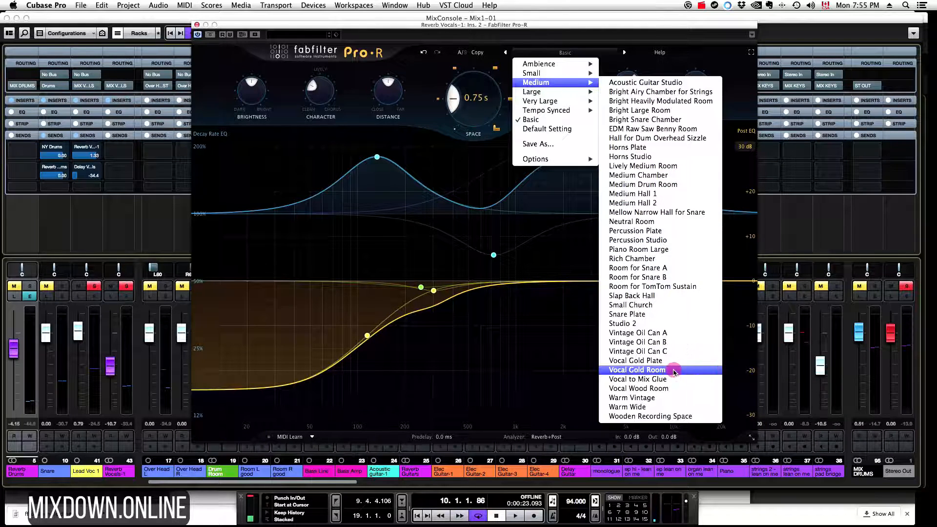
left_click(674, 371)
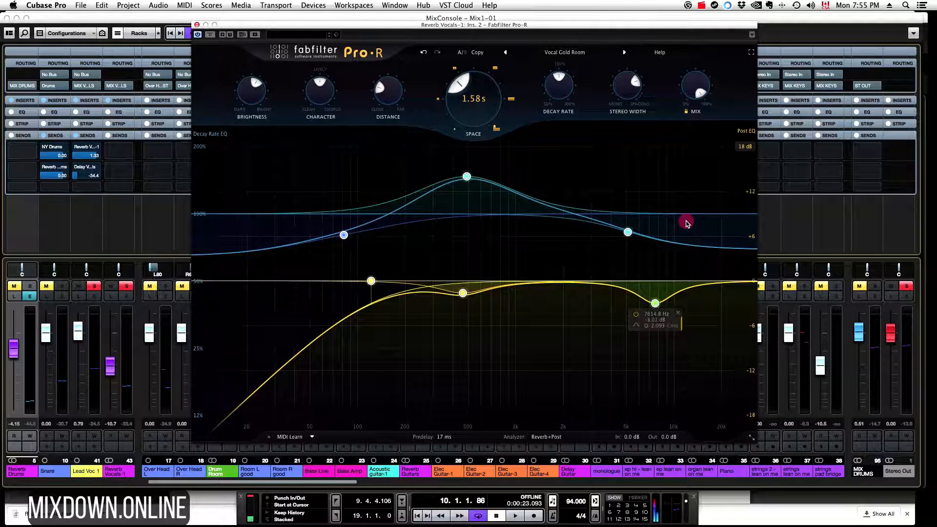
key("space")
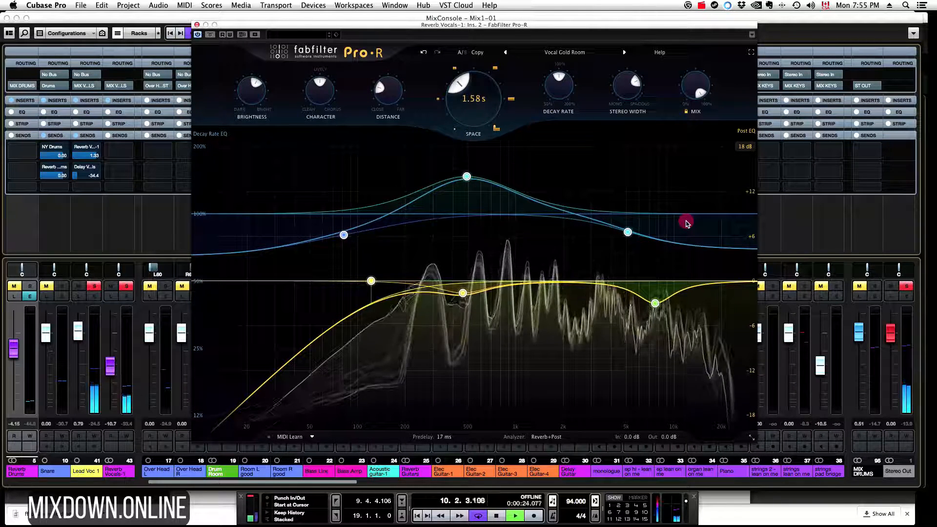
mouse_move(115, 369)
left_mouse_down()
mouse_move(116, 390)
mouse_move(114, 344)
mouse_move(115, 375)
left_mouse_up()
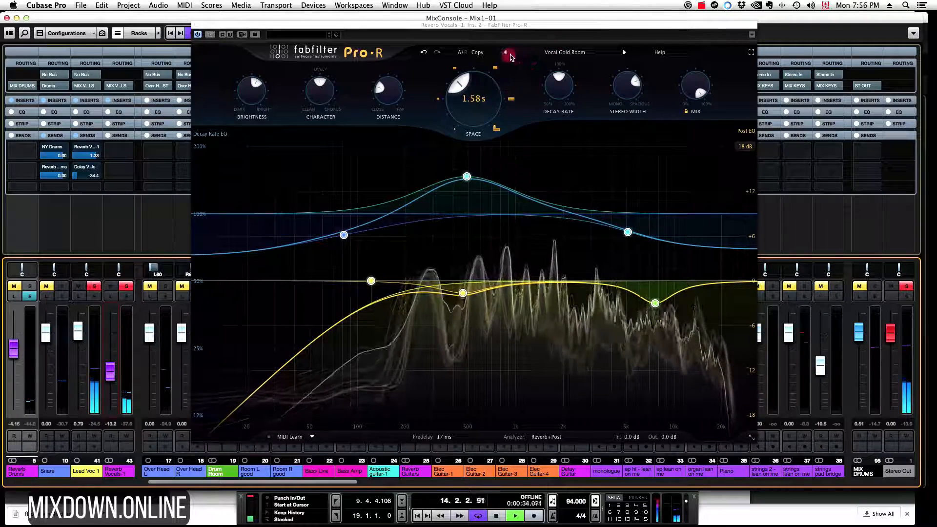
Advance to the Vocal to Mix Glue preset and lower the Reverb Vocals-1 fader further
left_click(627, 53)
left_click(629, 54)
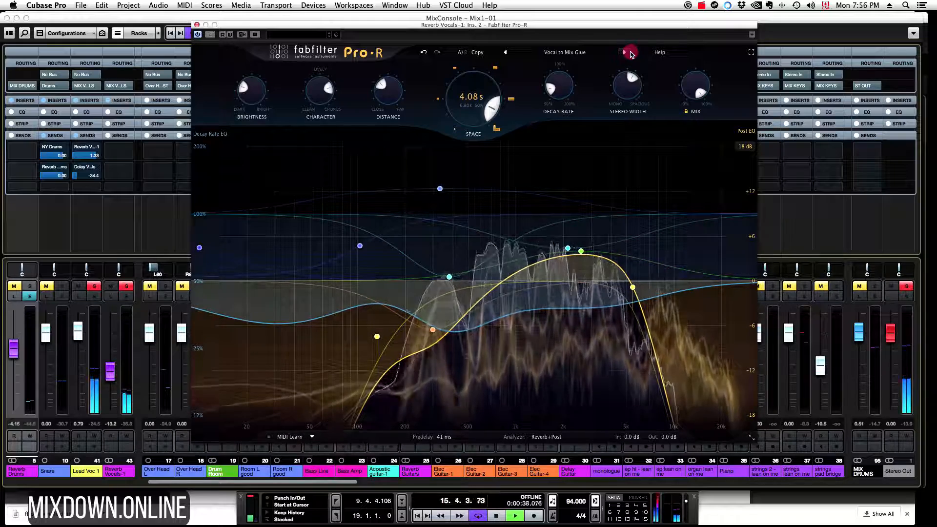
left_click_drag(110, 371, 111, 383)
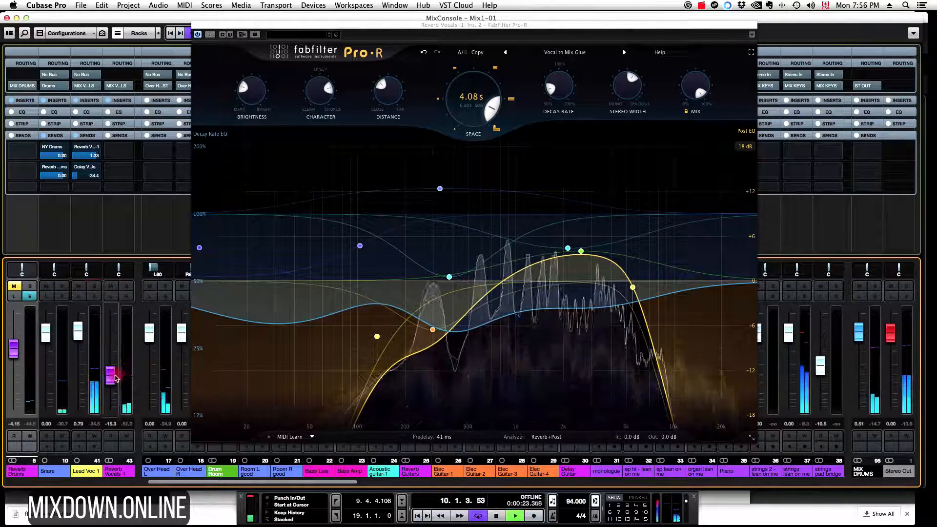
Raise the Lead Voc 1 fader to about 2.15 dB and fine-tune the Reverb Vocals-1 fader to about −15.3 dB
left_click_drag(116, 378, 112, 374)
left_click_drag(81, 337, 80, 334)
left_click_drag(112, 382, 114, 384)
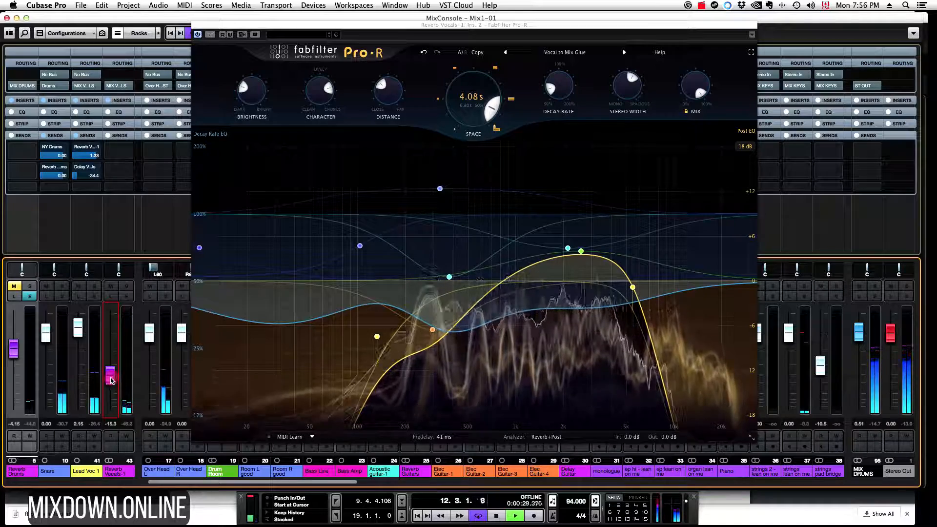
Shorten the reverb's Space to 2.14 s and raise the Reverb Vocals-1 fader to −11.4 dB during playback
left_click_drag(112, 382, 112, 384)
left_click_drag(494, 113, 451, 151)
left_click_drag(112, 377, 112, 368)
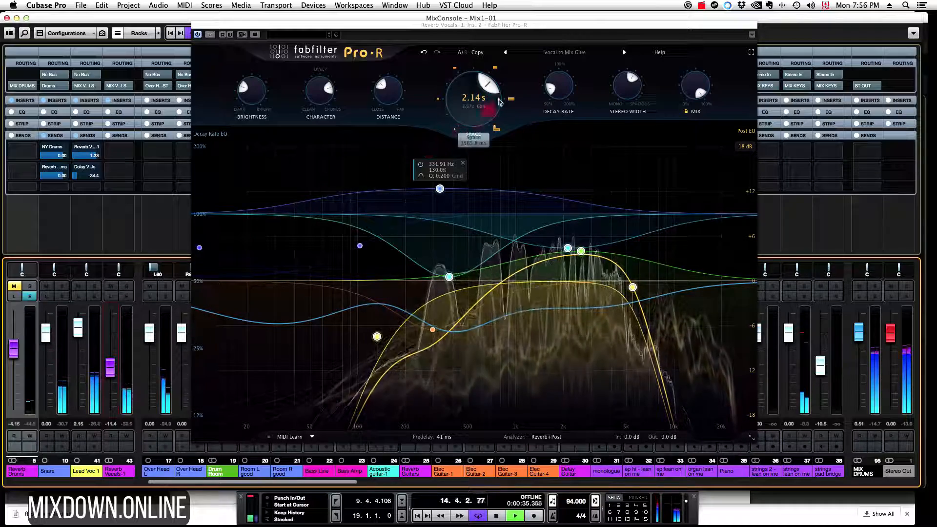
Load the Small preset The Slapback Room, raise the Reverb Vocals-1 fader to −9.53 dB, and restart playback
left_click(573, 56)
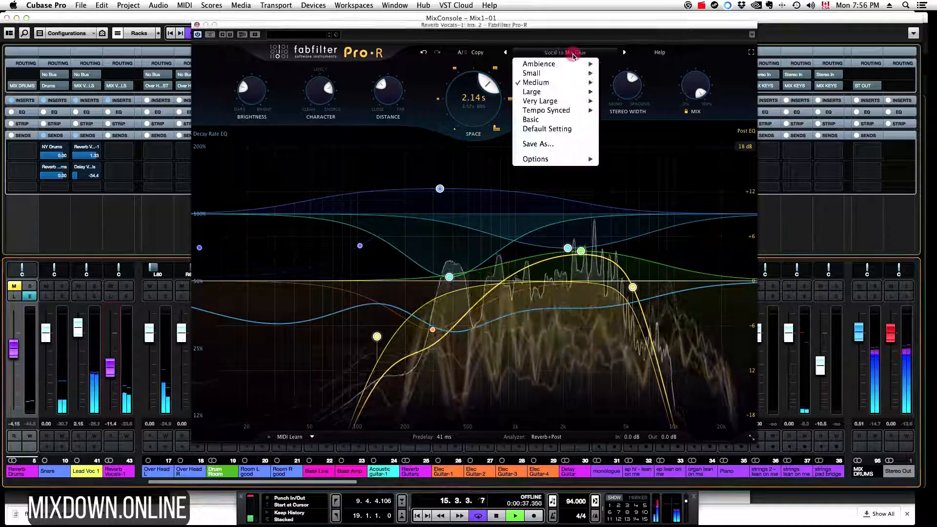
mouse_move(573, 80)
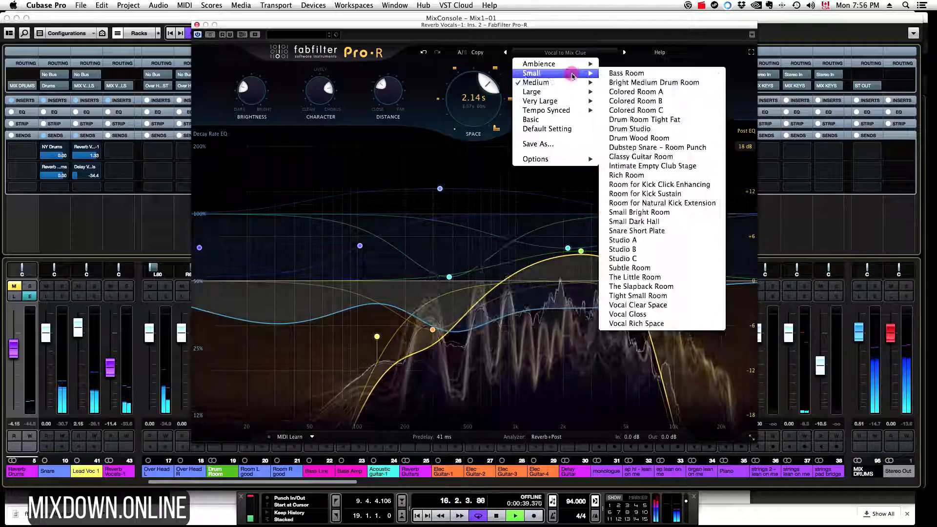
left_click(655, 286)
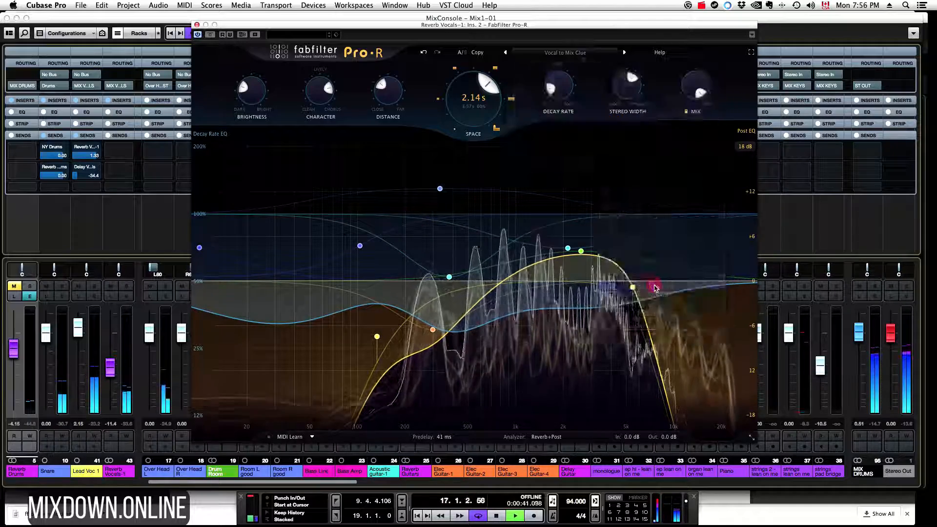
mouse_move(114, 367)
left_mouse_down()
mouse_move(115, 356)
mouse_move(117, 369)
left_mouse_up()
key("space")
key("space")
key("space")
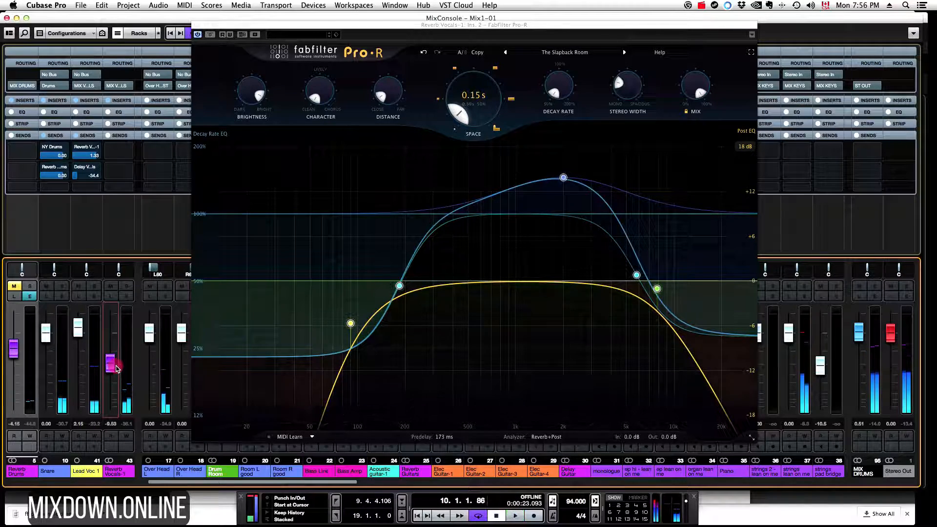
key("space")
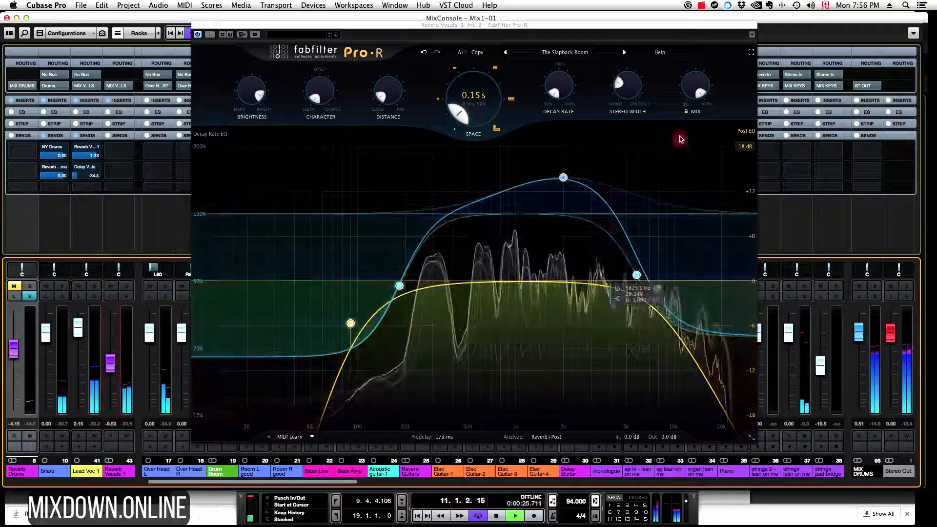
Load the Tempo Synced preset Vocal Slap and restart playback to audition it on the vocal
left_click(575, 53)
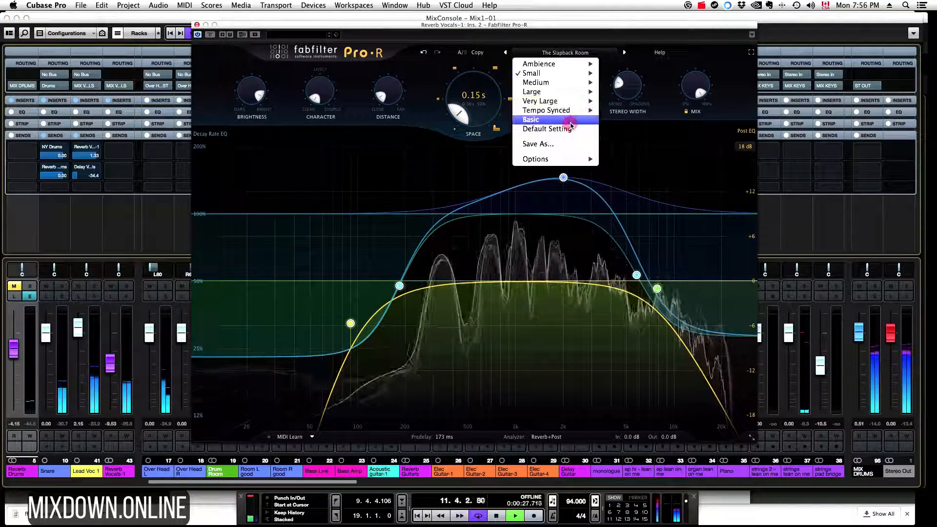
mouse_move(572, 113)
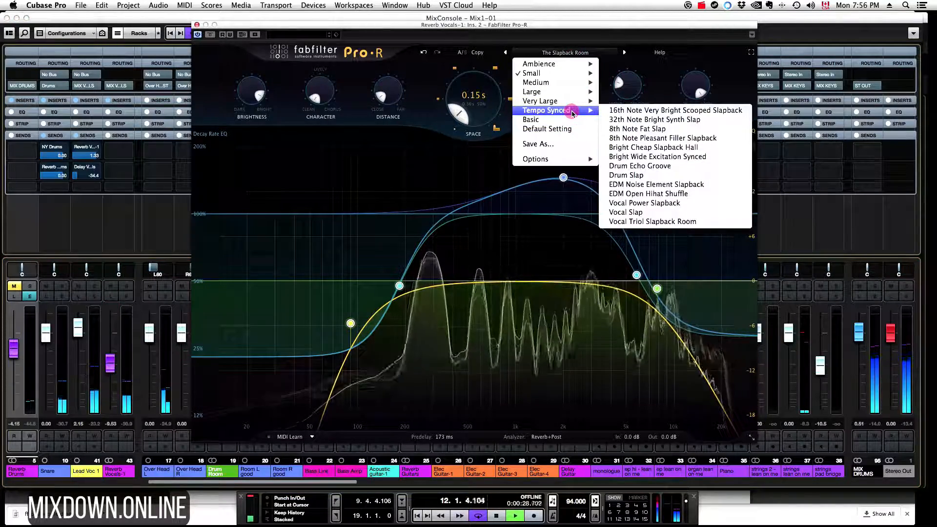
left_click(673, 213)
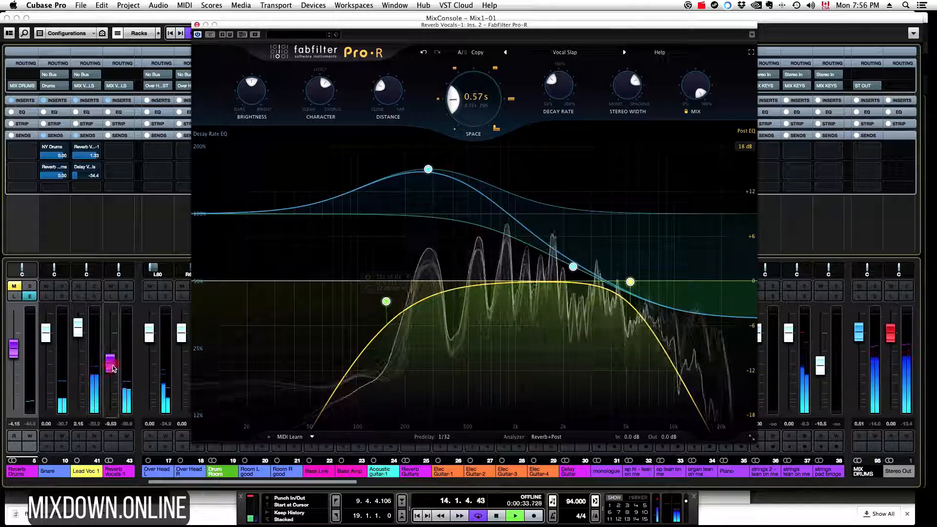
key("space")
left_click(503, 259)
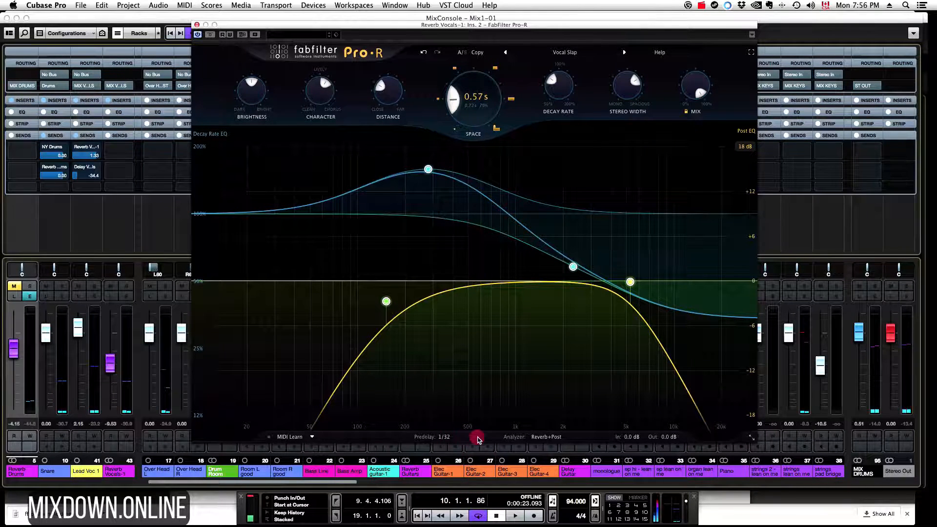
key("space")
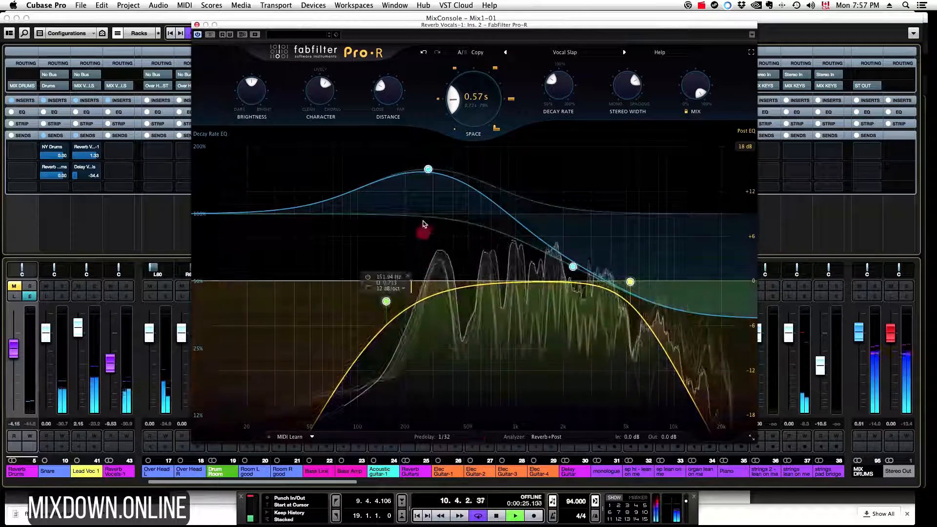
Shift all EQ bands lower together, setting the upper Decay Rate band to about 1800 Hz and 48.7%, and set the Reverb Vocals-1 fader to −9.34 dB
left_click_drag(573, 270, 558, 236)
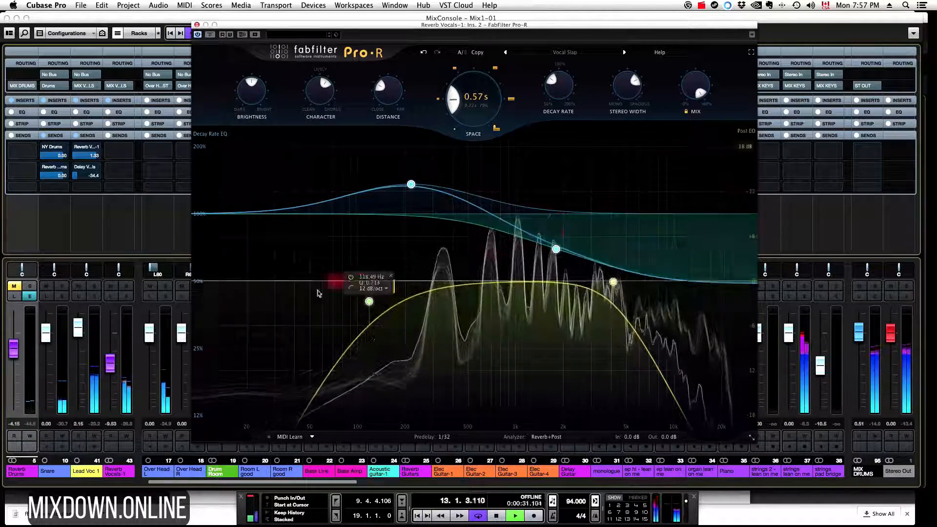
left_click(112, 350)
mouse_move(113, 351)
left_mouse_down()
mouse_move(121, 403)
mouse_move(112, 364)
left_mouse_up()
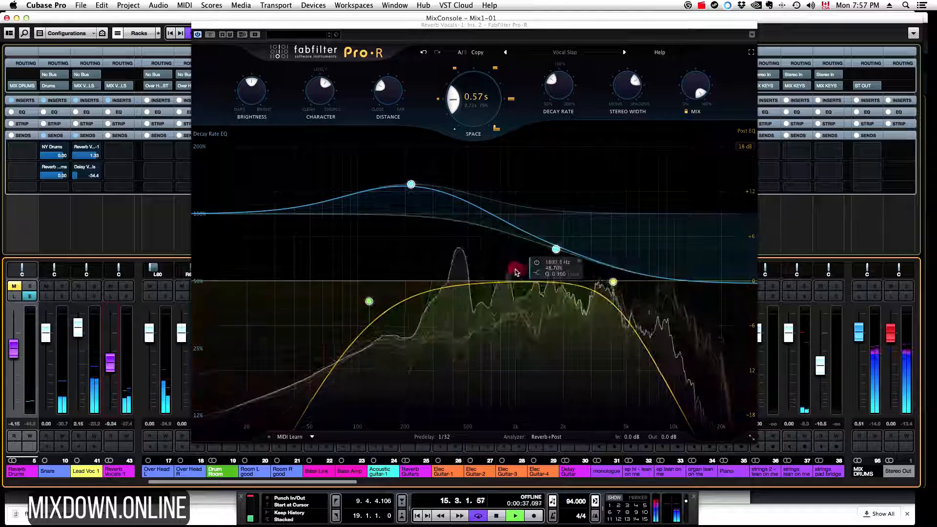
key("space")
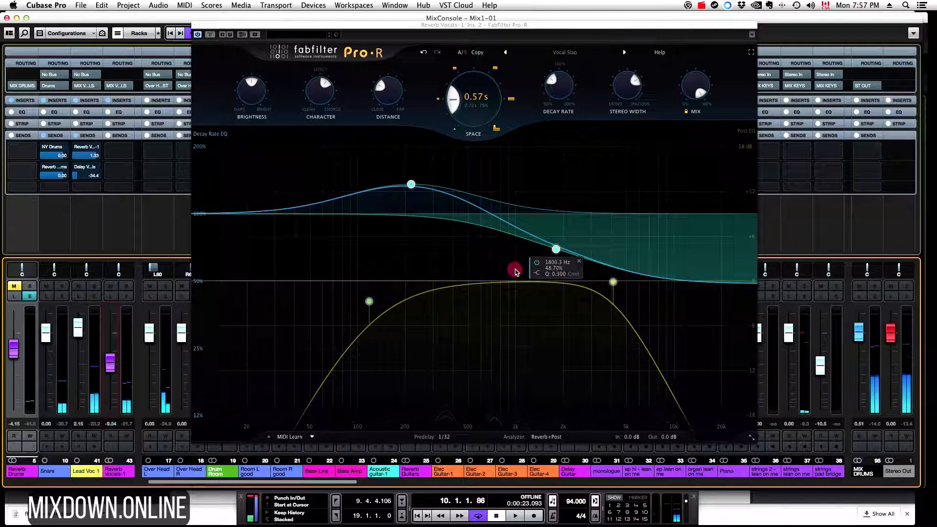